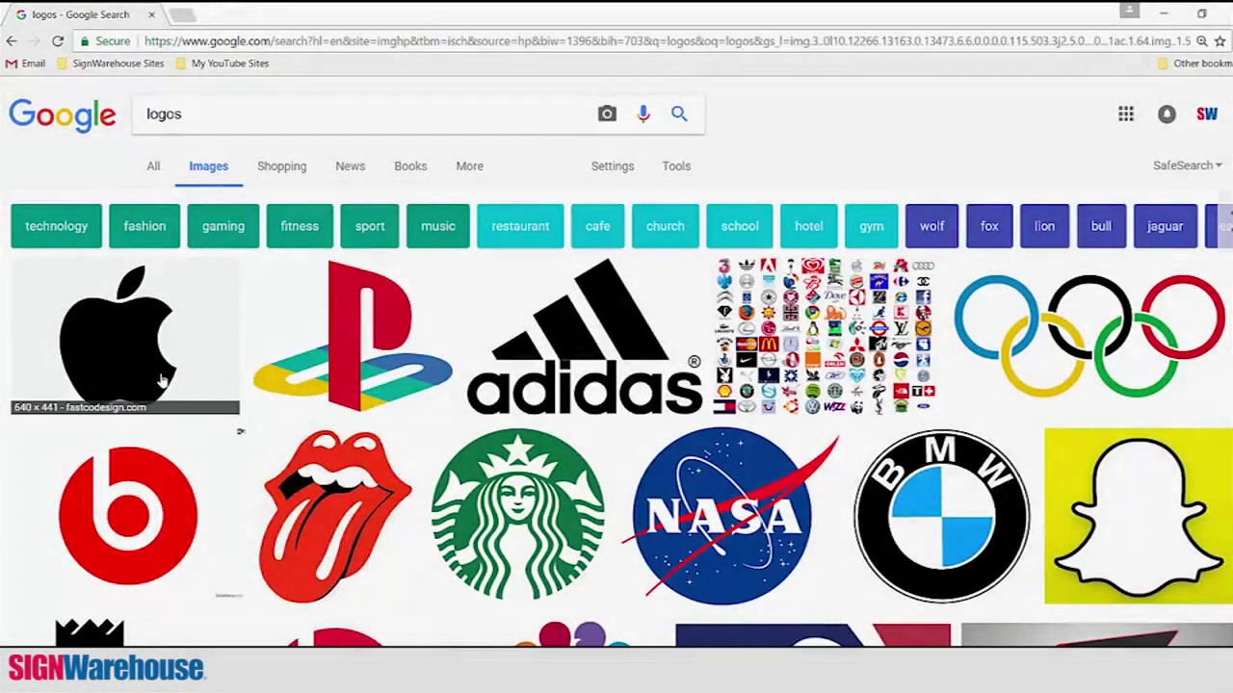
# Save the logo image from the Google Images results to the Desktop as a PNG.
pyautogui.rightClick(162, 377)
pyautogui.click(231, 522)
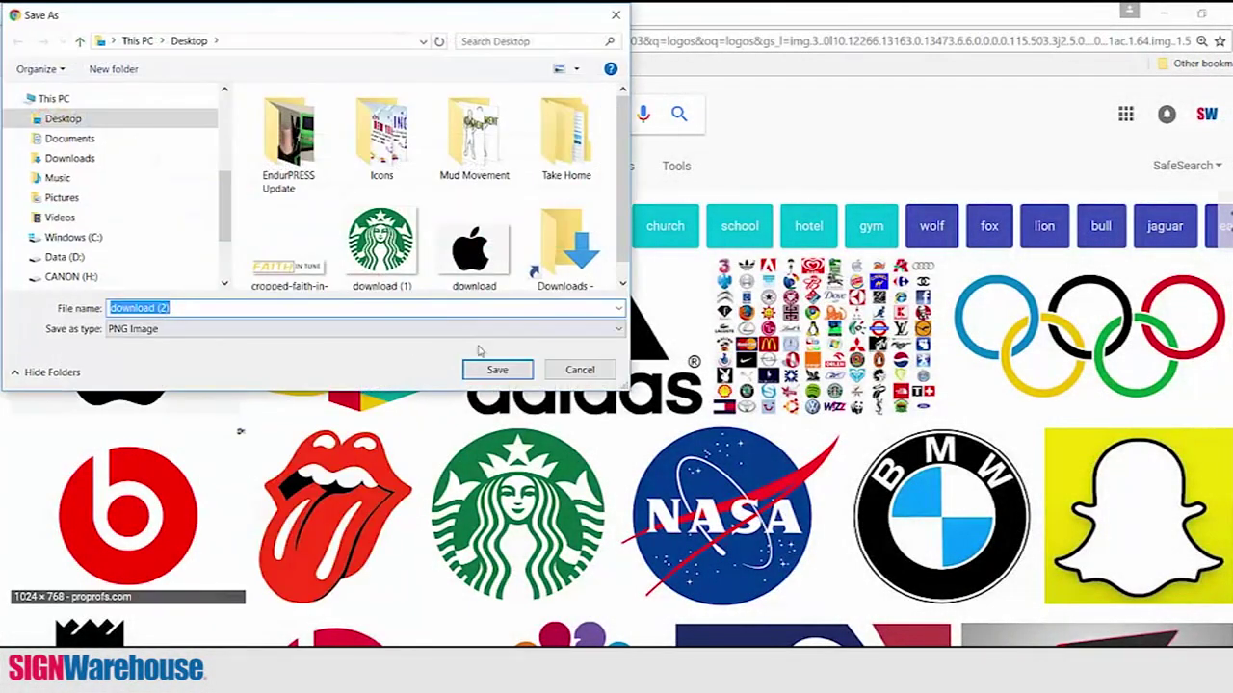
pyautogui.click(497, 369)
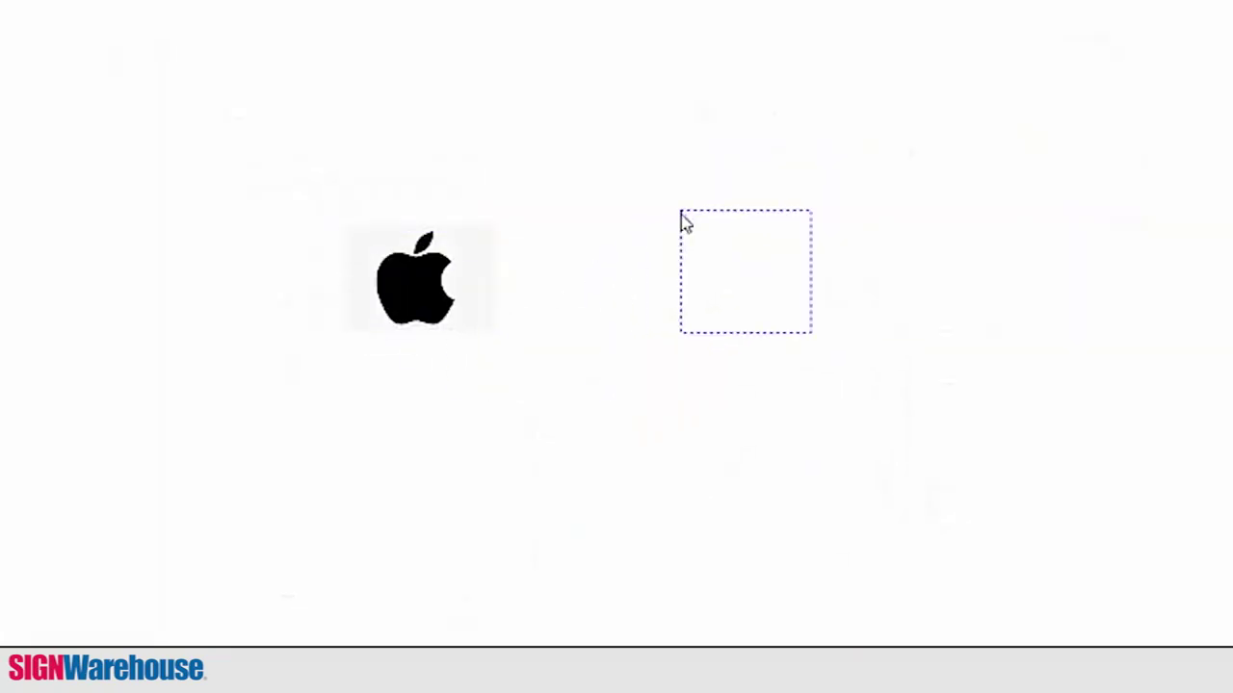
# Launch VE LXi Master Plus 12 from its desktop shortcut.
pyautogui.click(682, 221)
pyautogui.click(948, 255)
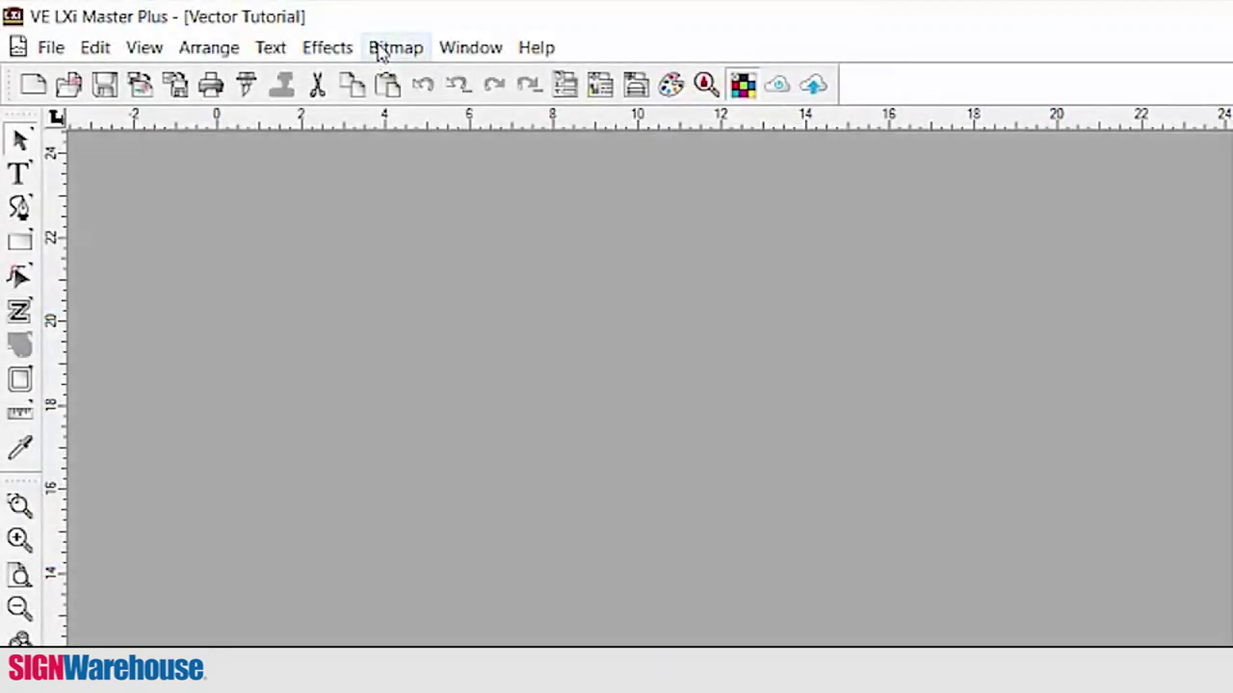
# Preview the Bitmap > Vectorize trace options, then bring up the File menu.
pyautogui.click(381, 48)
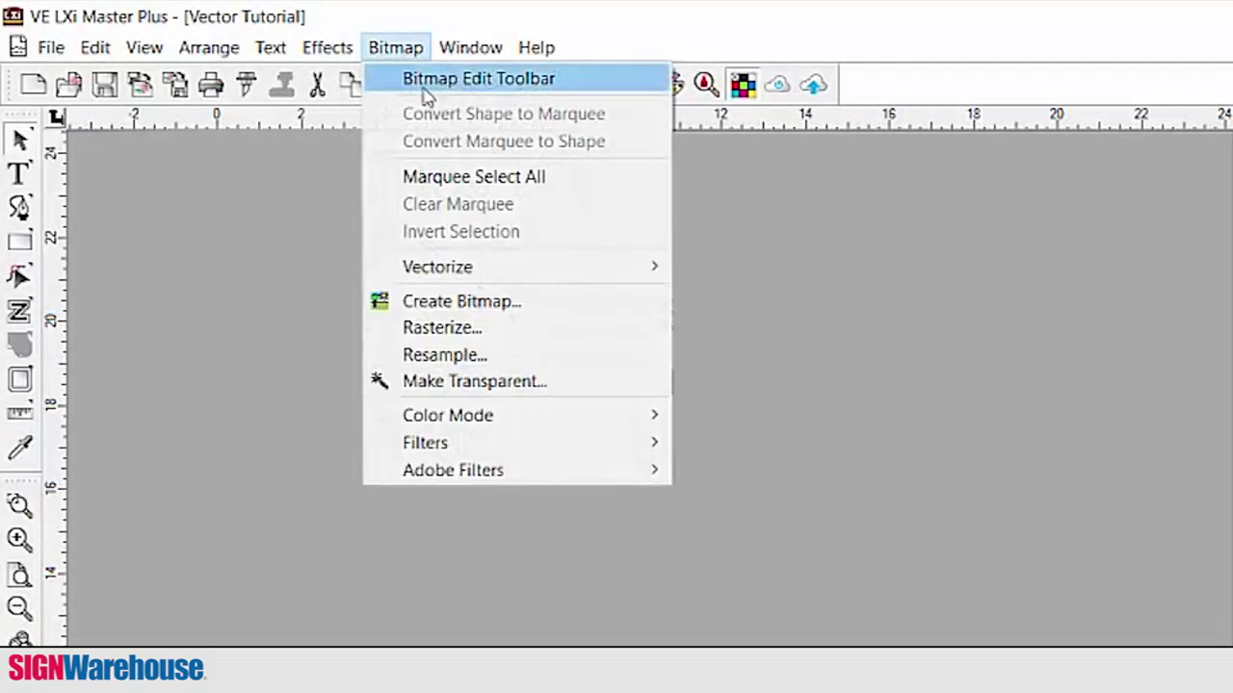
pyautogui.moveTo(603, 283)
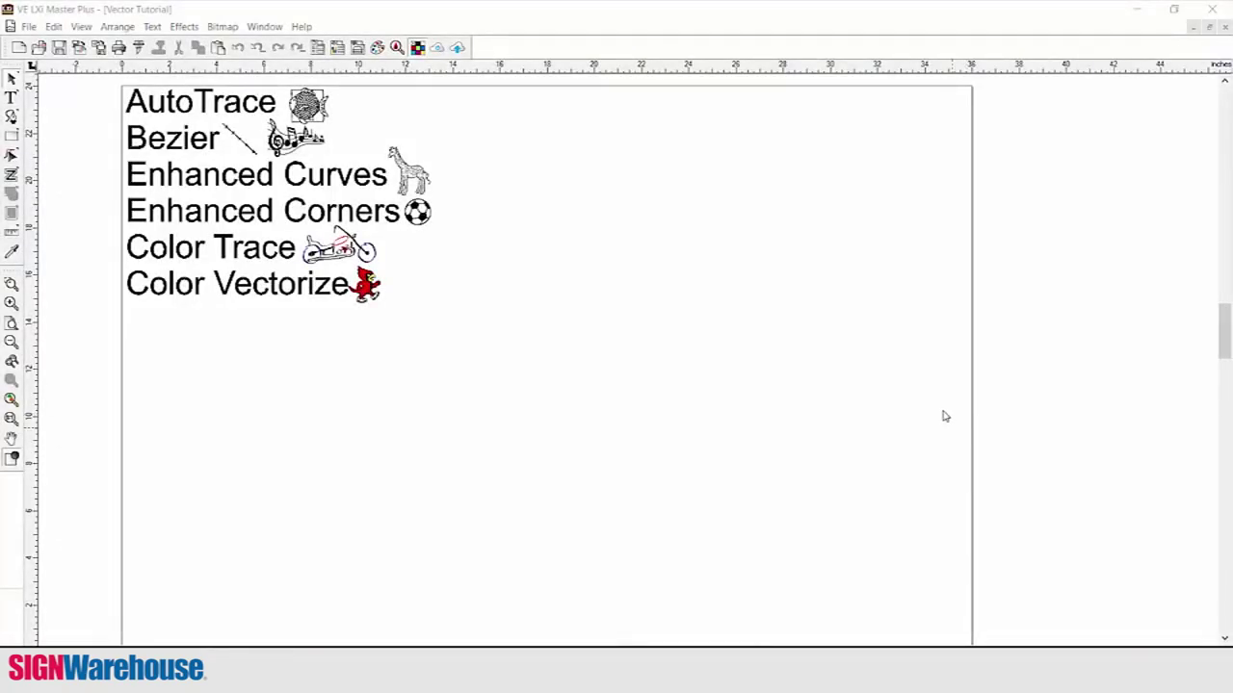
pyautogui.click(29, 26)
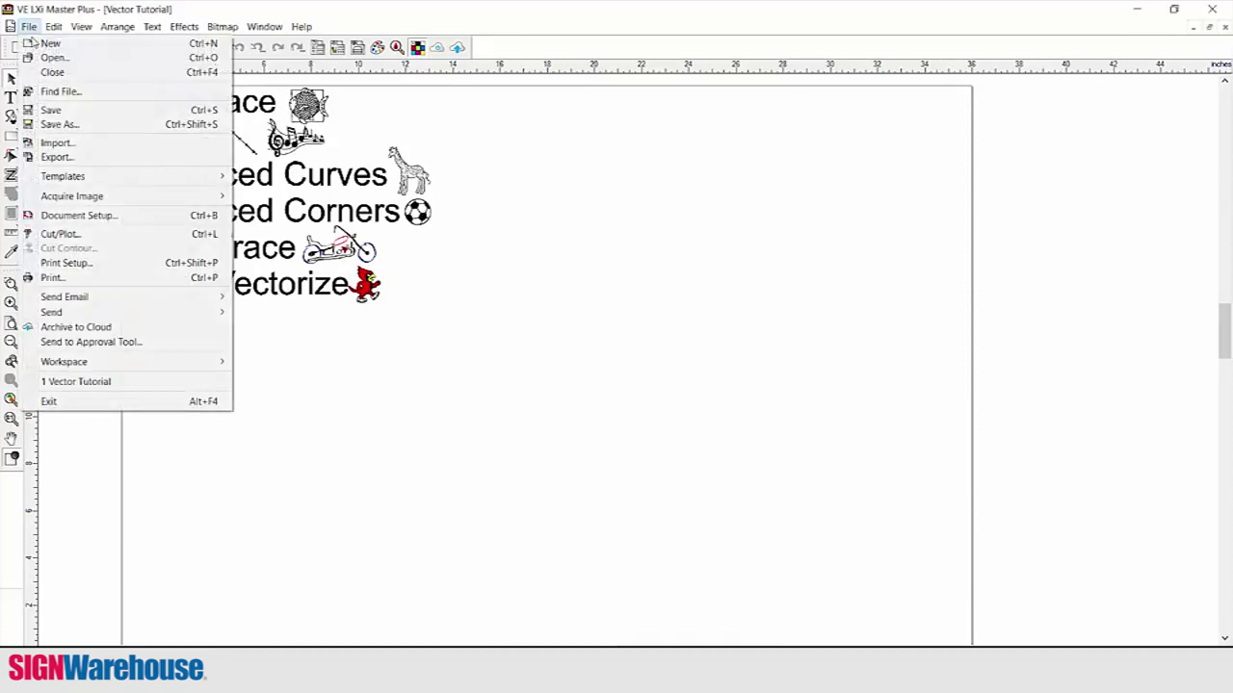
# Import the Fish image onto the page and deselect it.
pyautogui.click(81, 144)
pyautogui.doubleClick(725, 292)
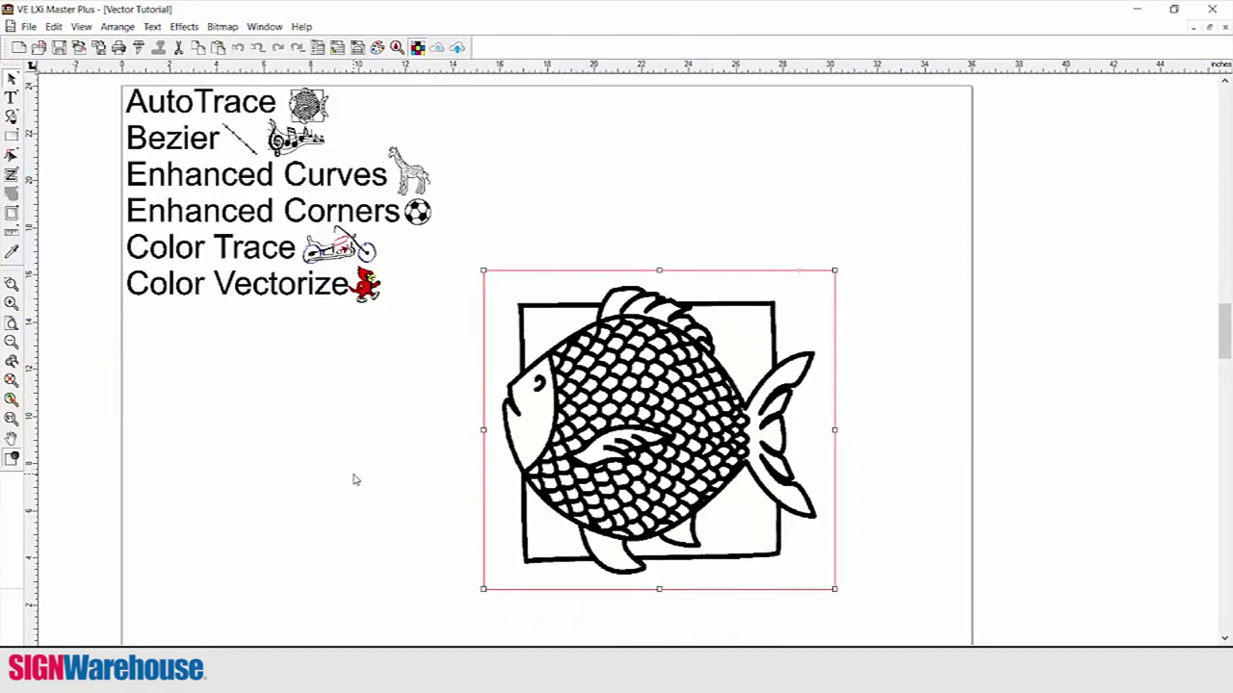
pyautogui.click(353, 478)
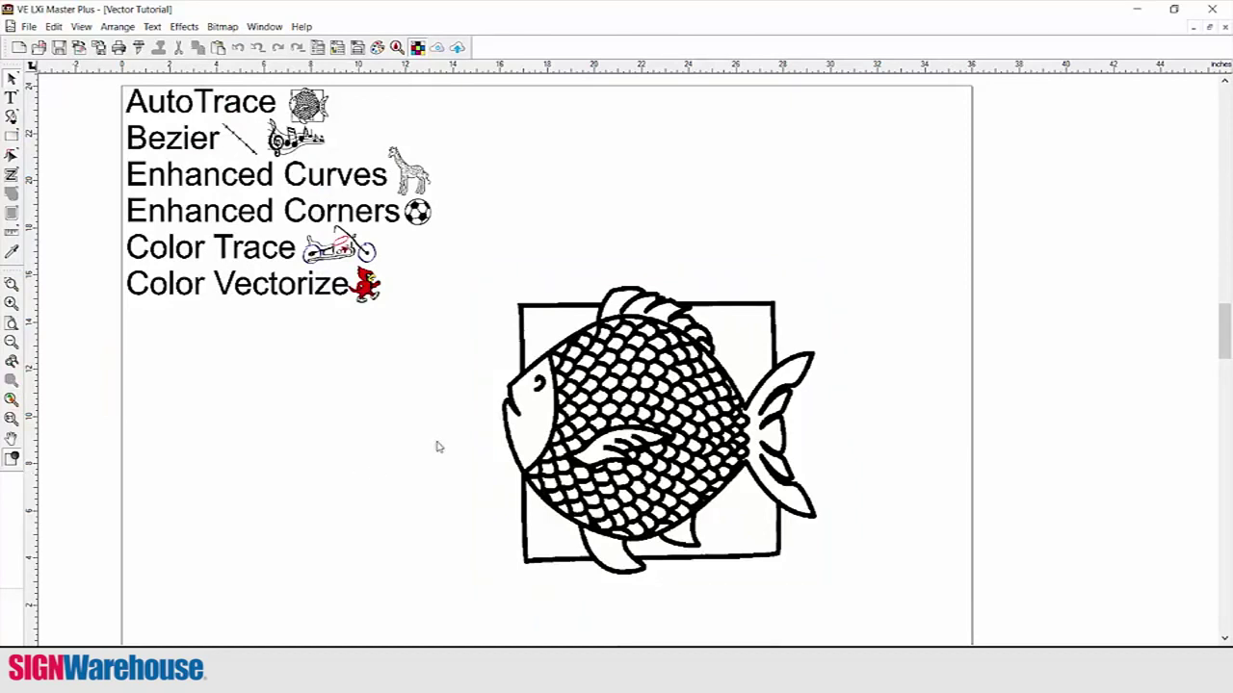
pyautogui.click(139, 47)
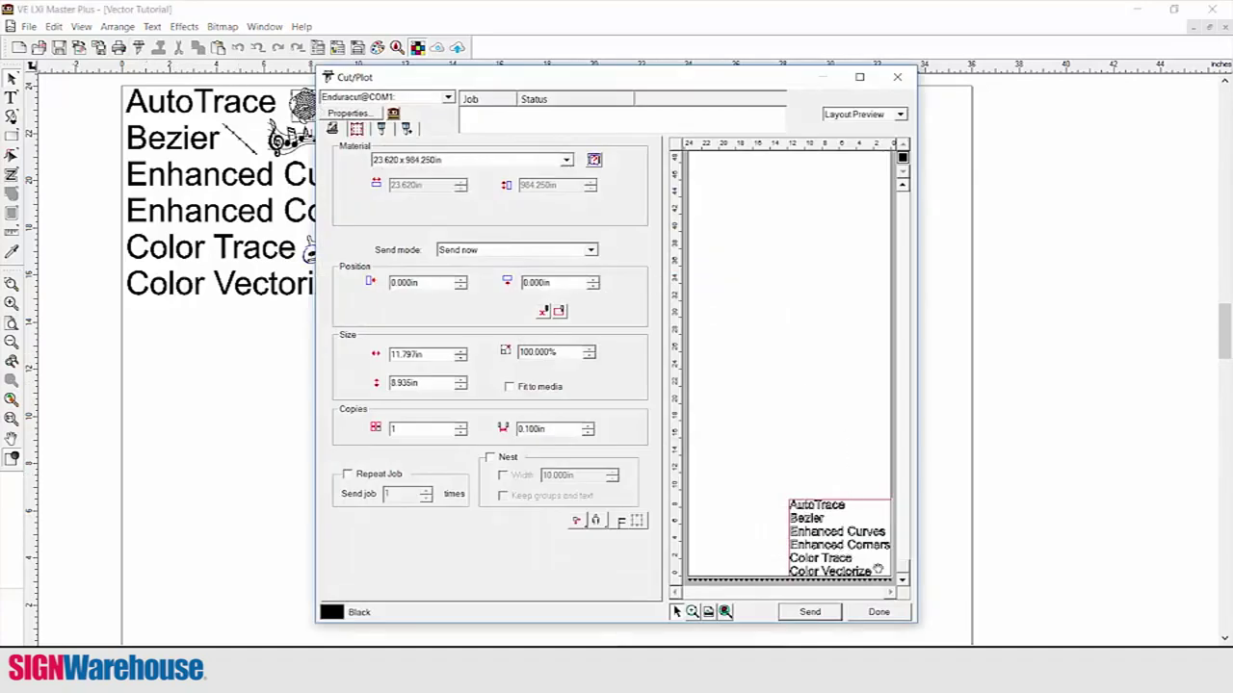
pyautogui.moveTo(593, 87); pyautogui.dragTo(782, 99)
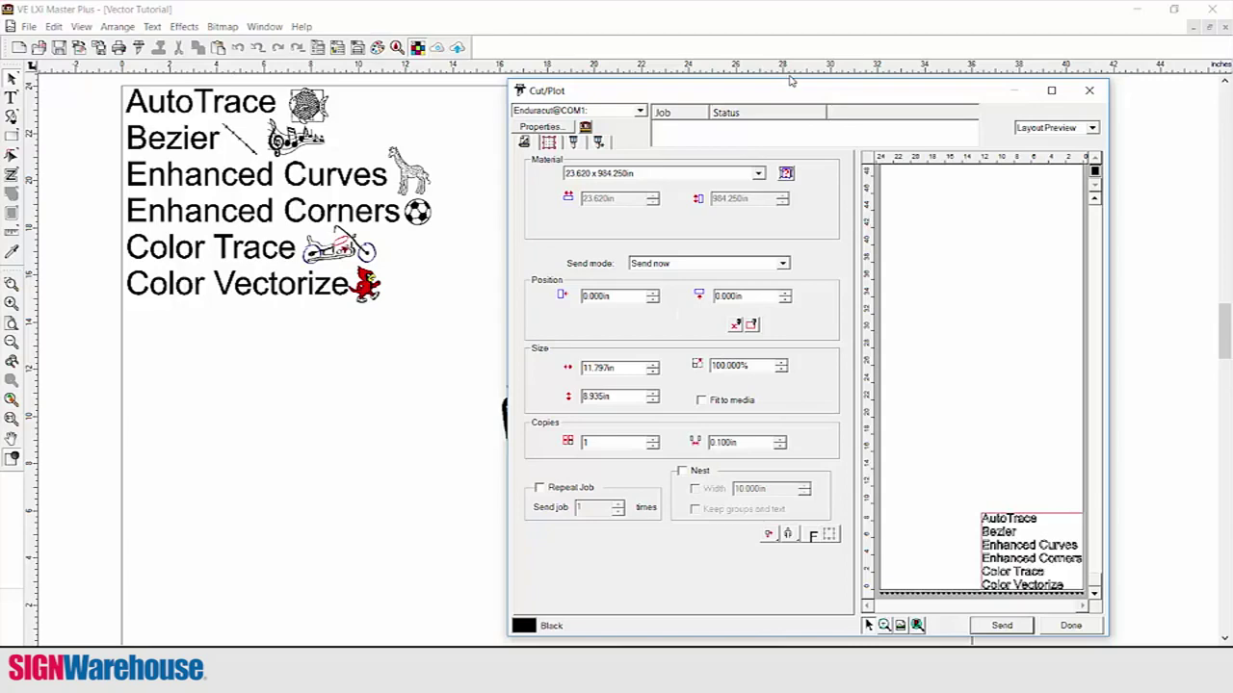
pyautogui.moveTo(809, 100)
pyautogui.mouseDown()
pyautogui.moveTo(302, 96)
pyautogui.moveTo(531, 77)
pyautogui.mouseUp()
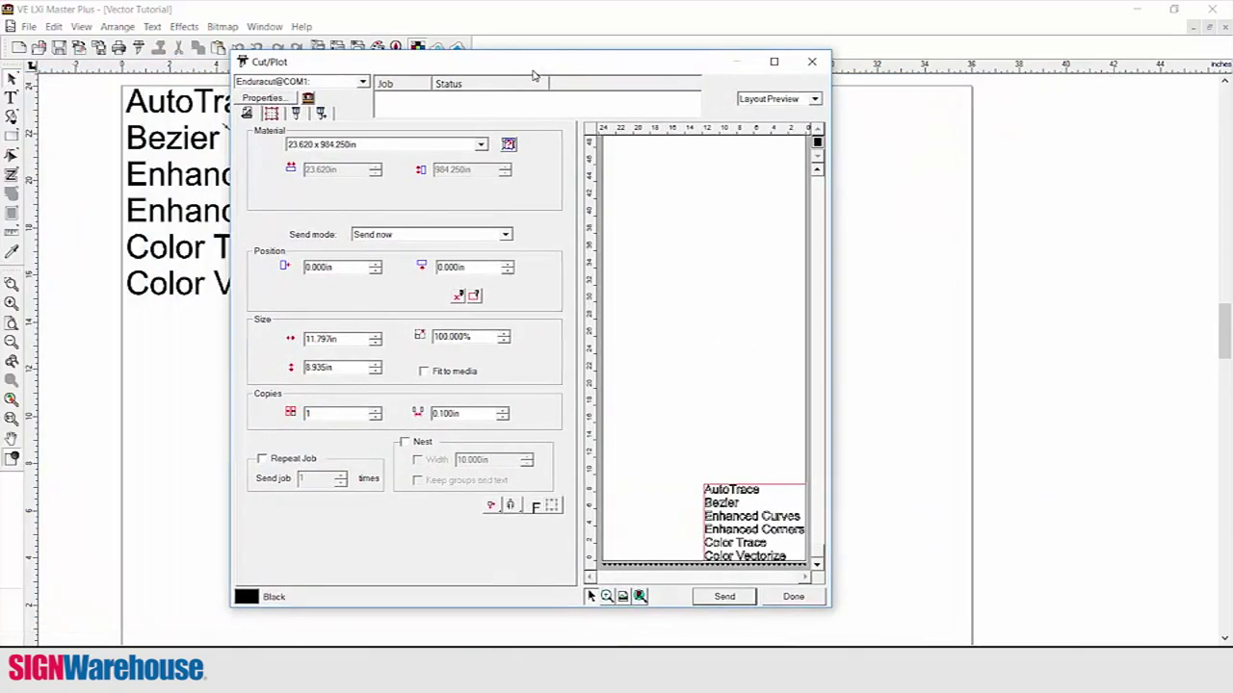
pyautogui.click(809, 62)
pyautogui.moveTo(649, 414); pyautogui.dragTo(495, 453)
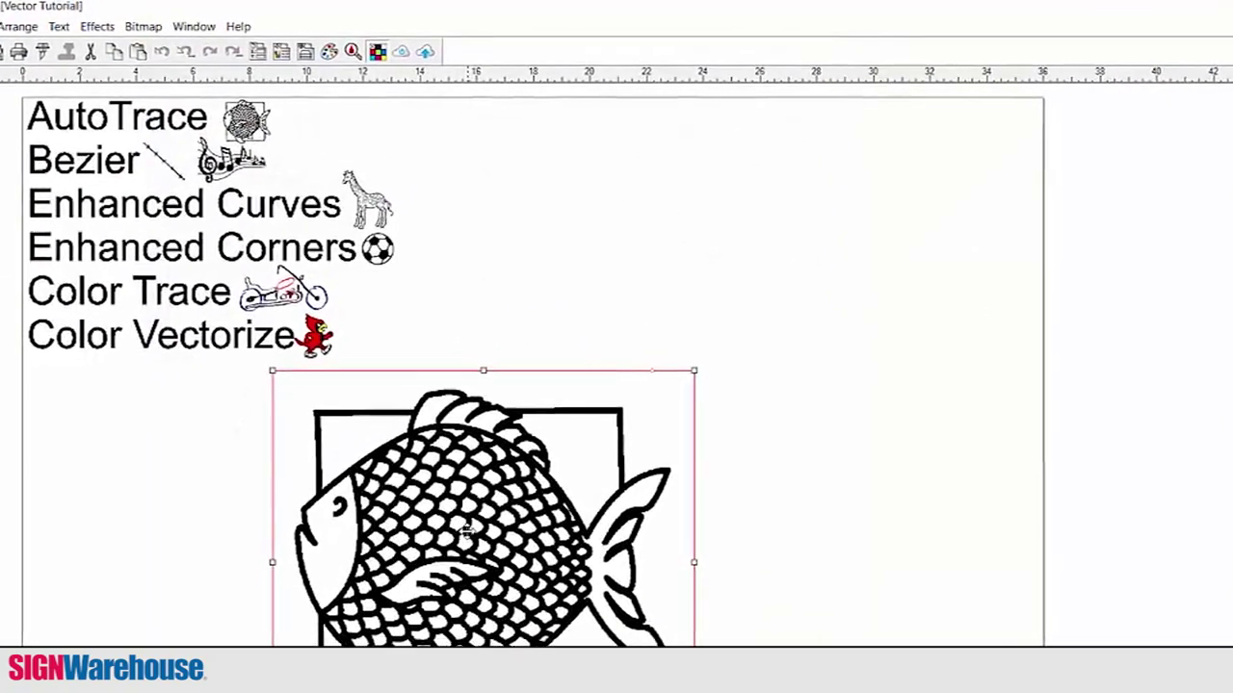
# Trace the fish with Bitmap > Vectorize > Autotrace by boxing it.
pyautogui.click(102, 26)
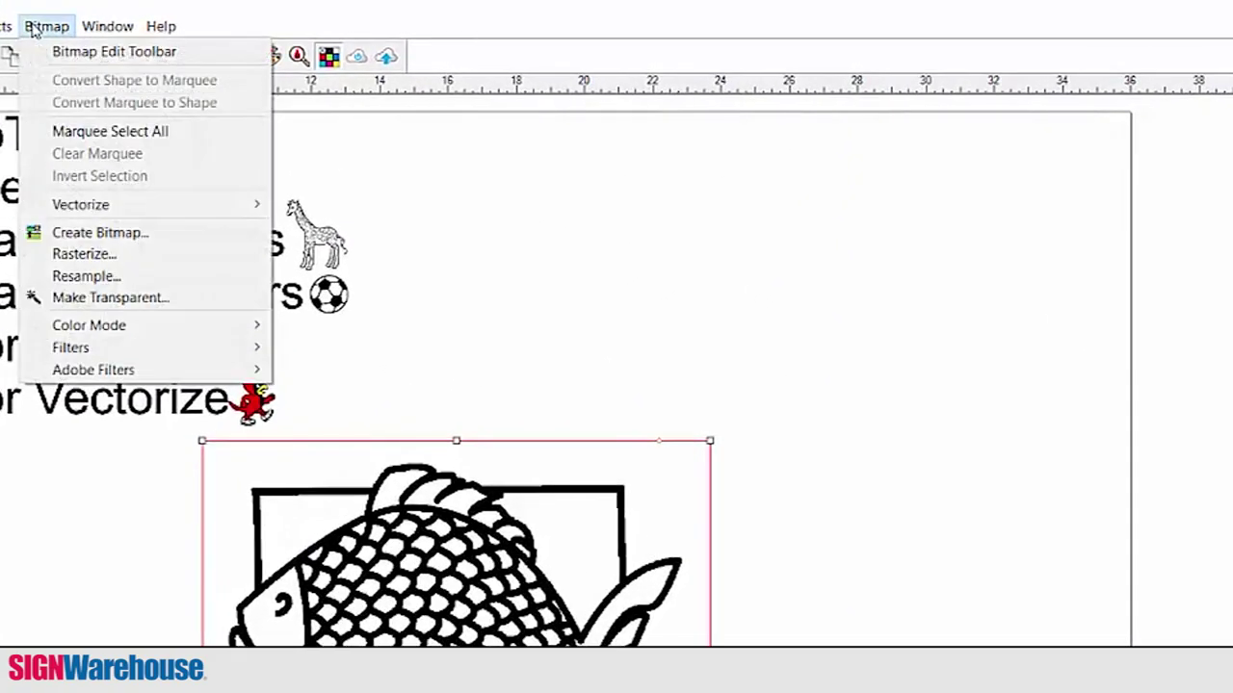
pyautogui.moveTo(138, 206)
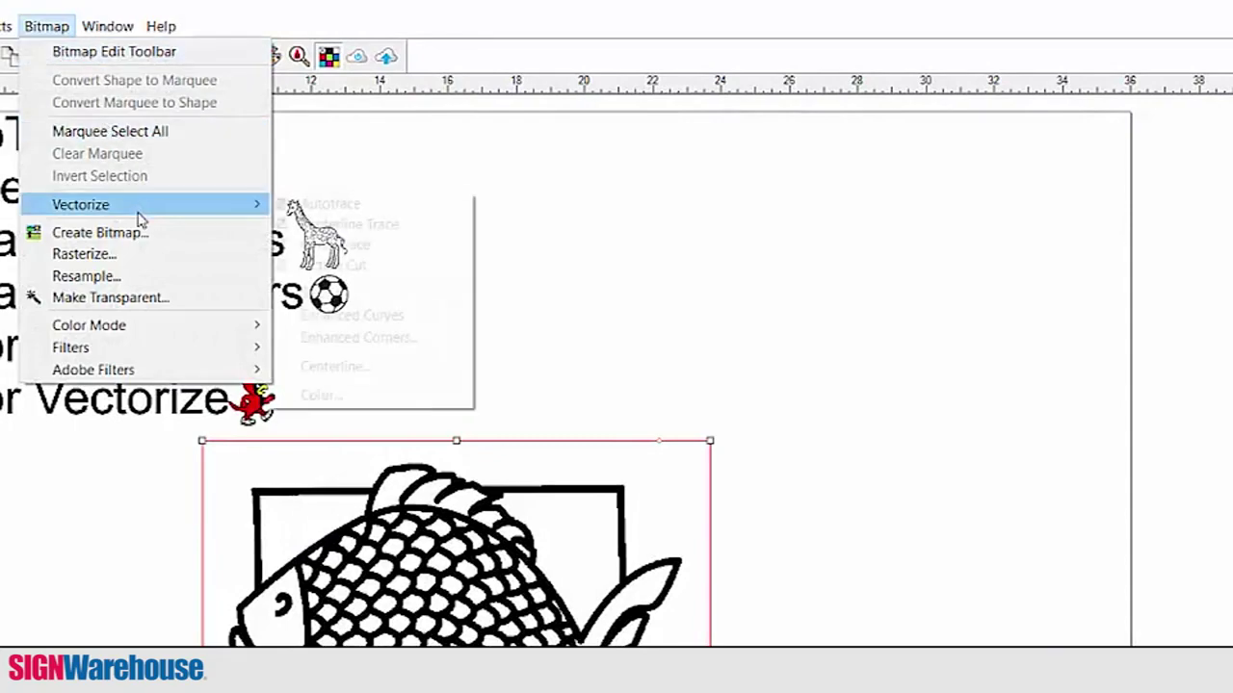
pyautogui.click(313, 205)
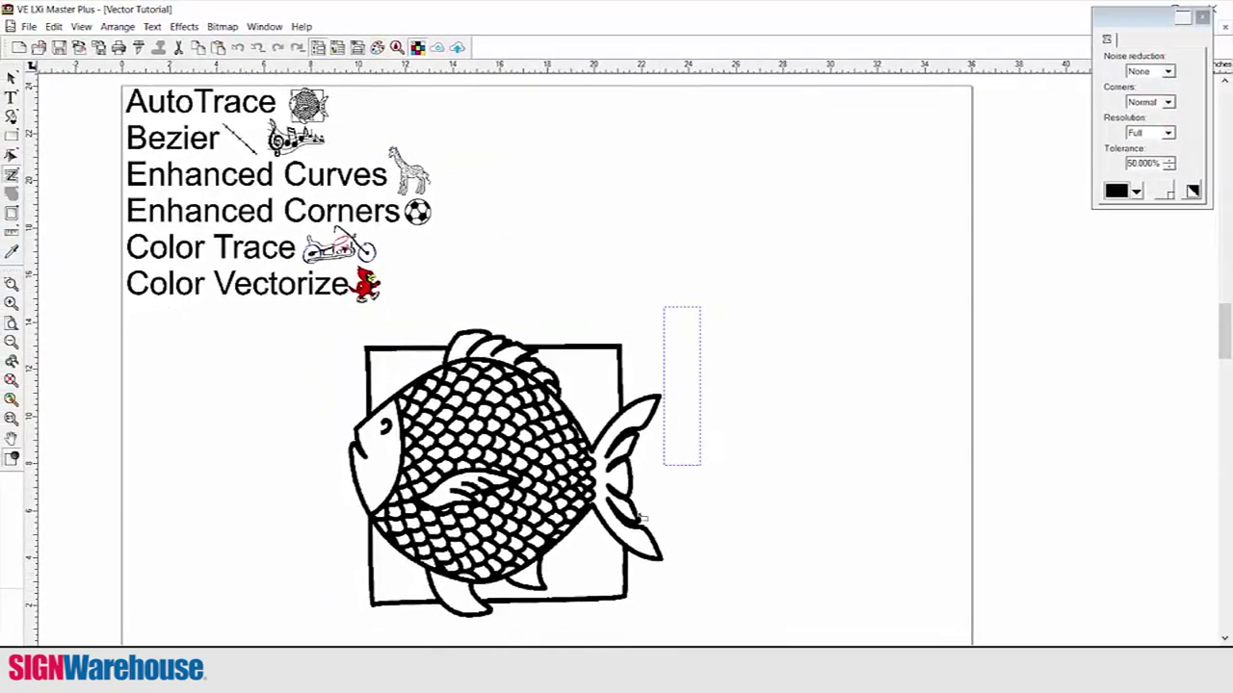
pyautogui.moveTo(640, 518); pyautogui.dragTo(309, 622)
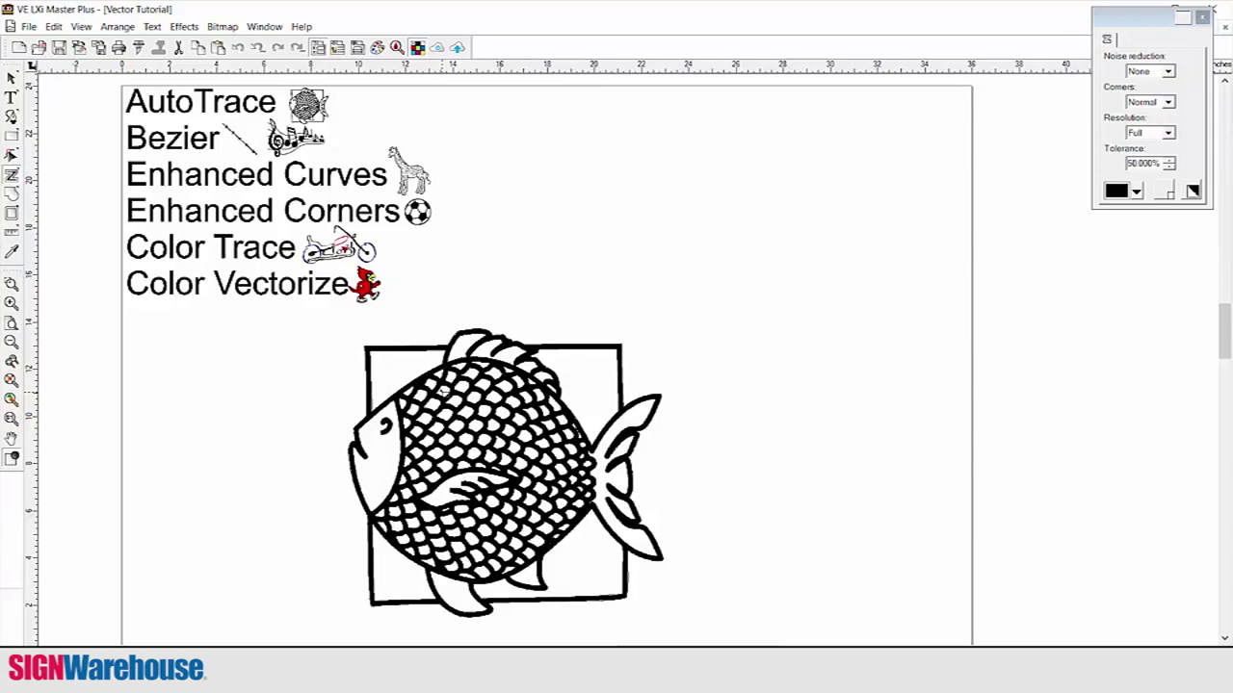
# Pull the fish bitmap aside and inspect the individual traced scale shapes.
pyautogui.click(11, 77)
pyautogui.click(383, 368)
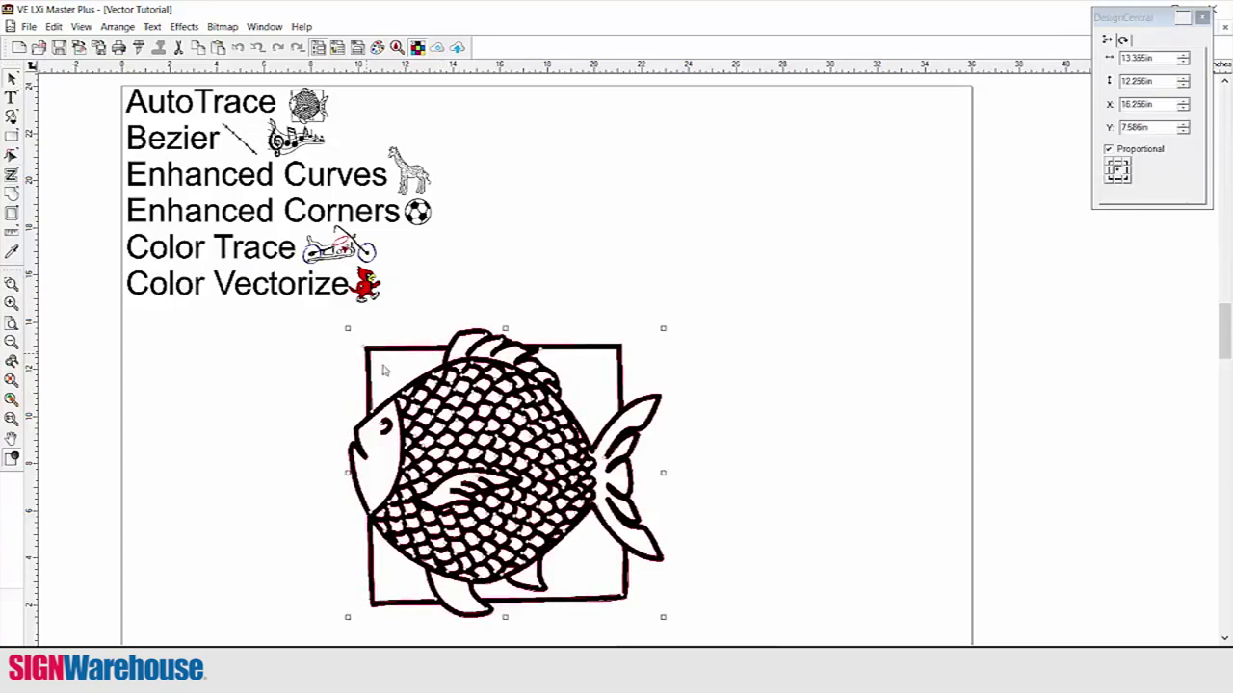
pyautogui.moveTo(429, 400); pyautogui.dragTo(820, 392)
pyautogui.click(691, 312)
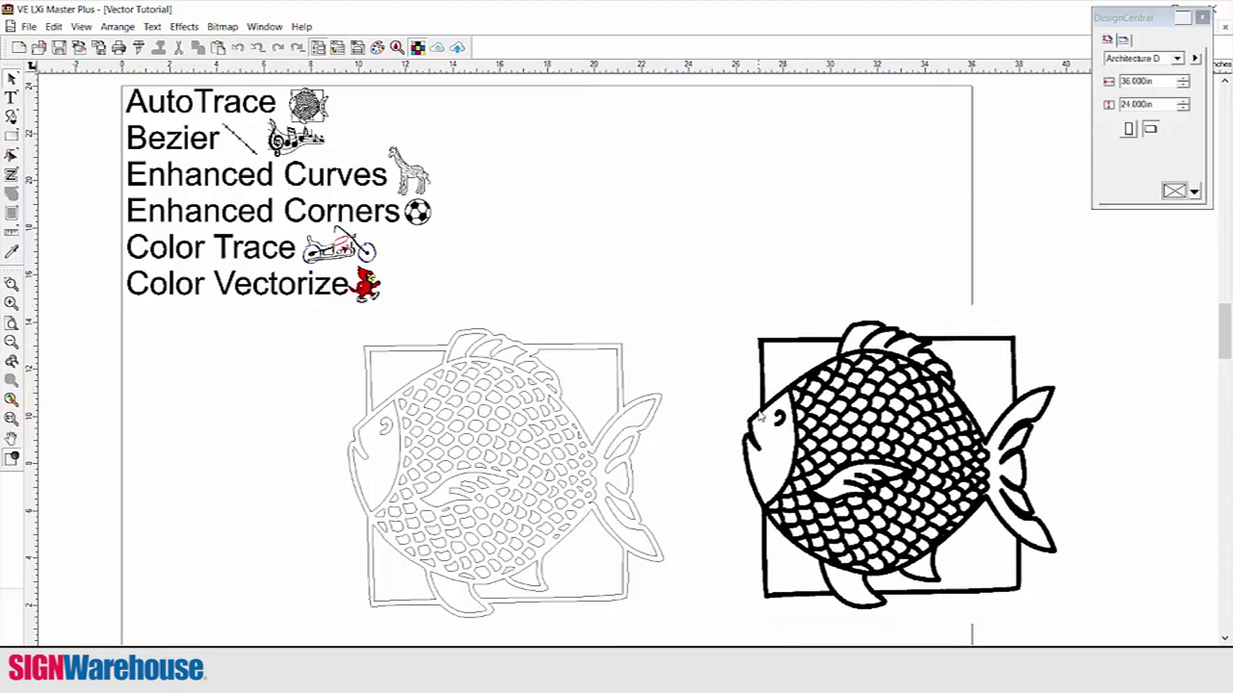
pyautogui.click(559, 423)
pyautogui.click(540, 428)
pyautogui.click(524, 435)
pyautogui.scroll(1, 487, 449)
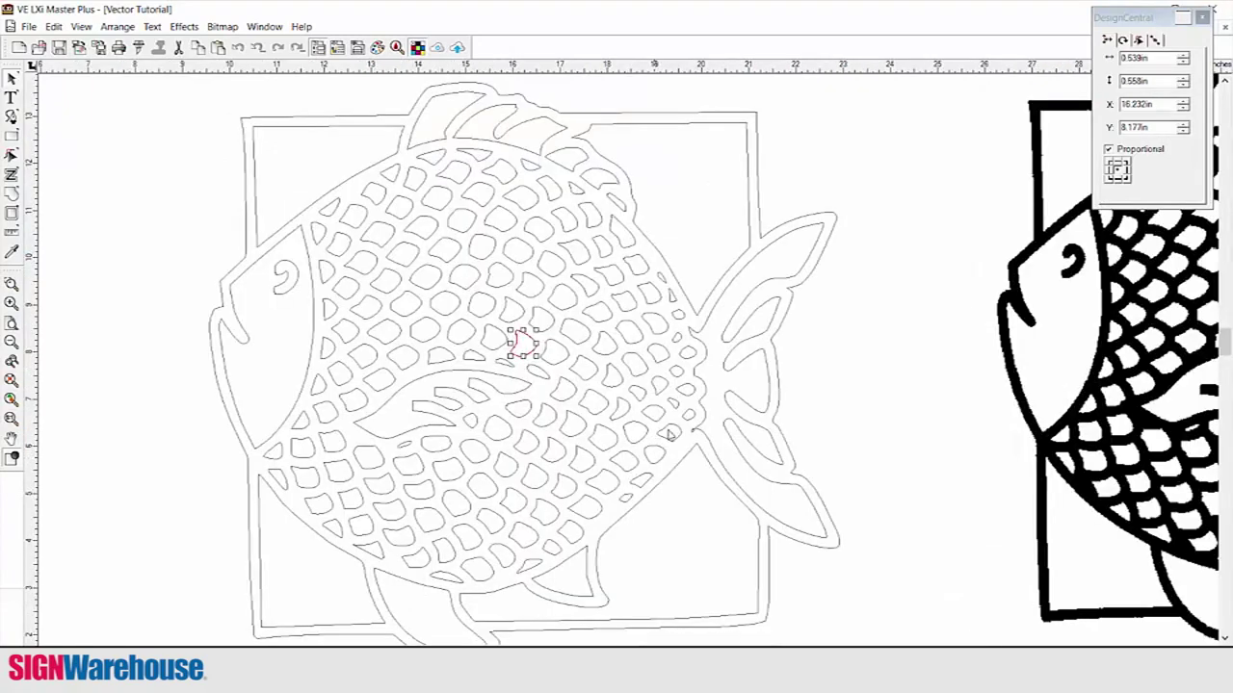
pyautogui.click(814, 364)
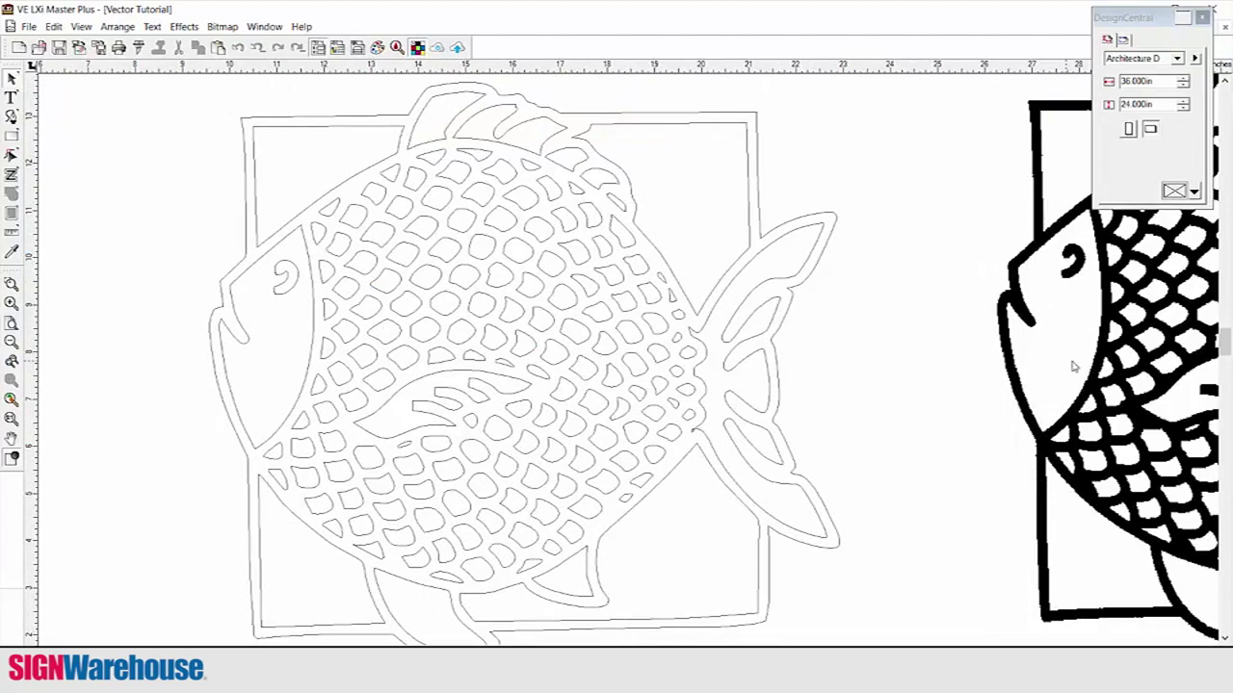
# Delete the original fish bitmap and the traced fish outlines.
pyautogui.click(1100, 366)
pyautogui.moveTo(1099, 366); pyautogui.dragTo(998, 369)
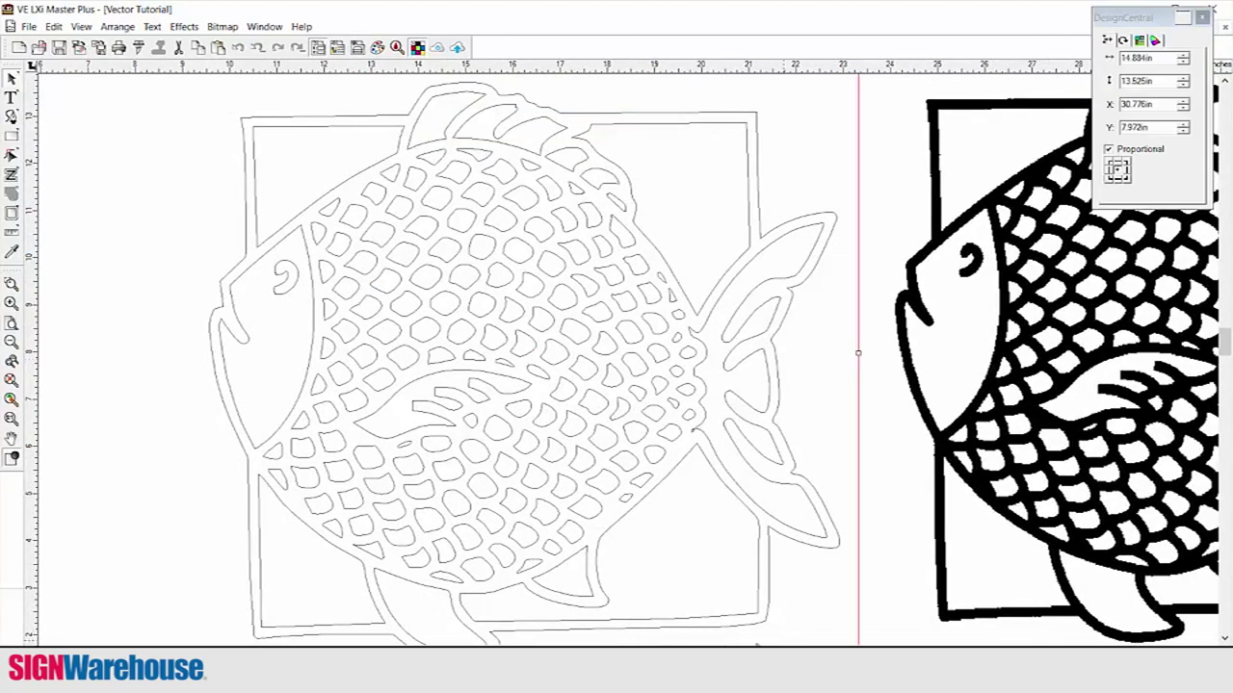
pyautogui.hscroll(3, 631, 353)
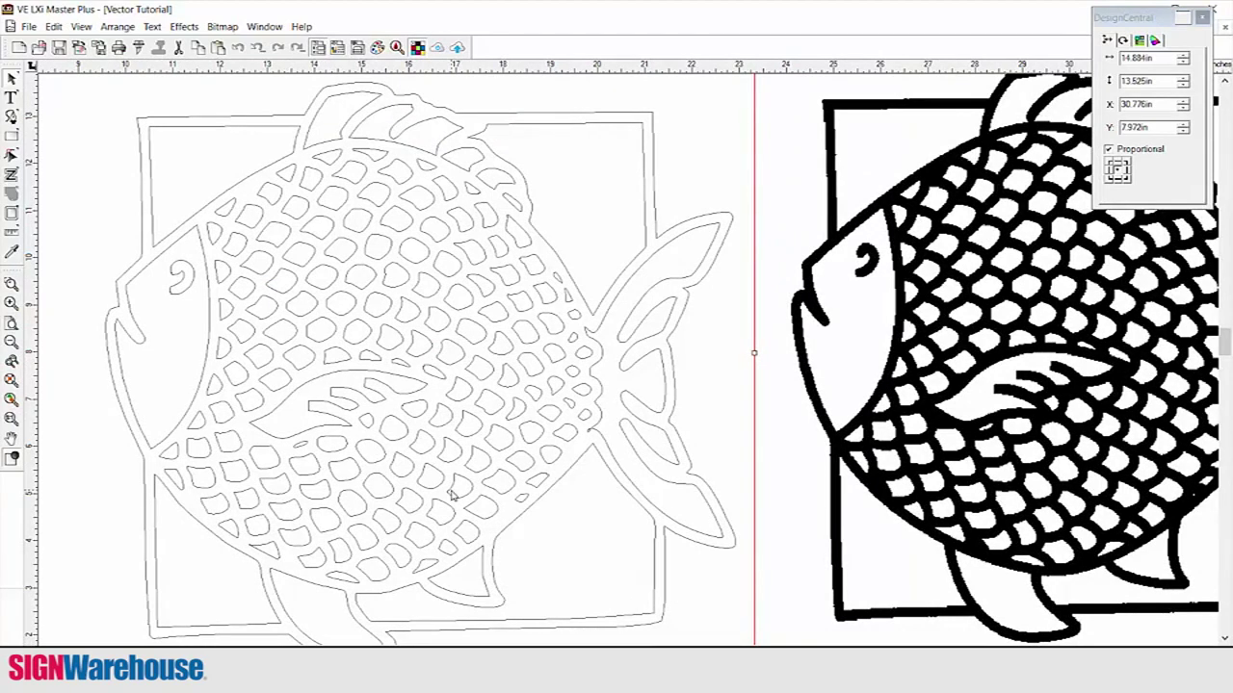
pyautogui.click(13, 341)
pyautogui.moveTo(851, 314); pyautogui.dragTo(847, 315)
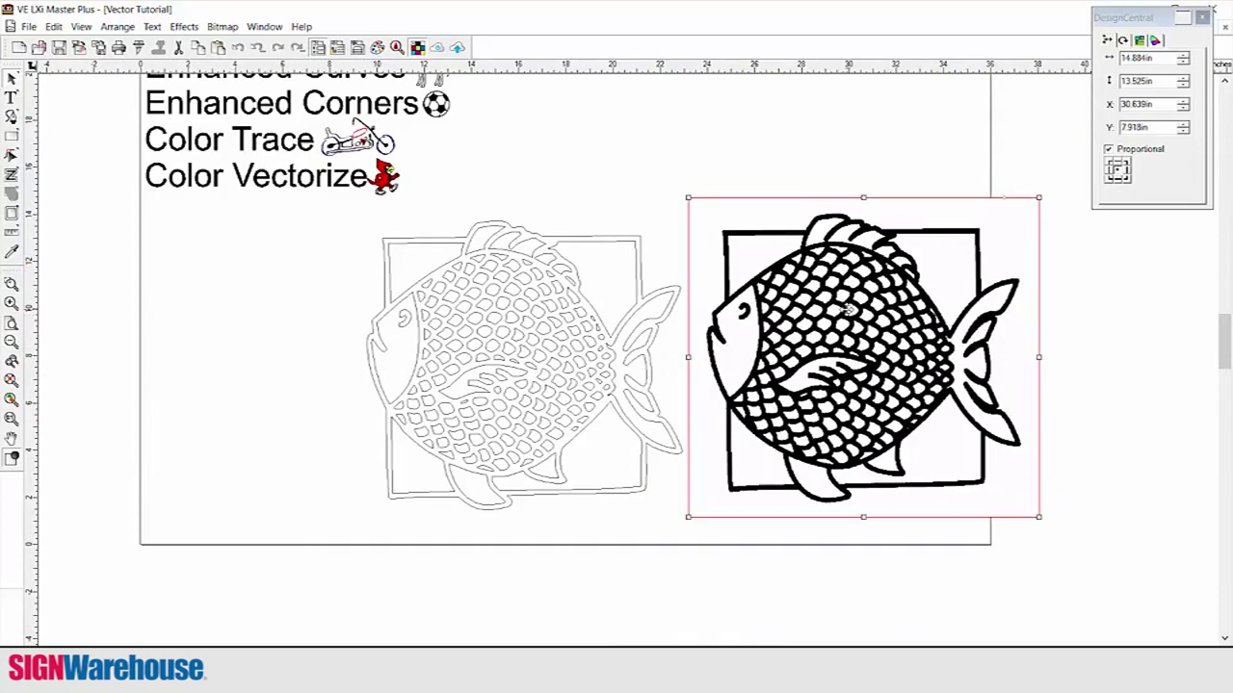
pyautogui.press('Delete')
pyautogui.scroll(3, 596, 334)
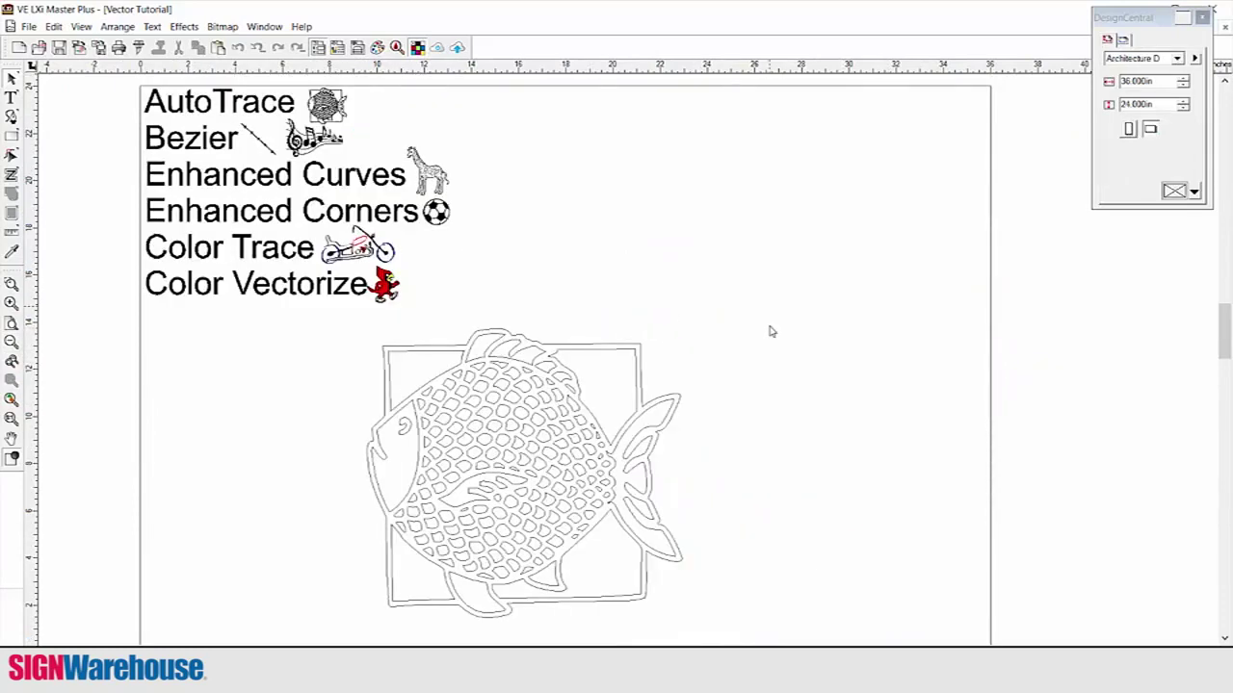
pyautogui.moveTo(770, 328); pyautogui.dragTo(424, 576)
pyautogui.press('Delete')
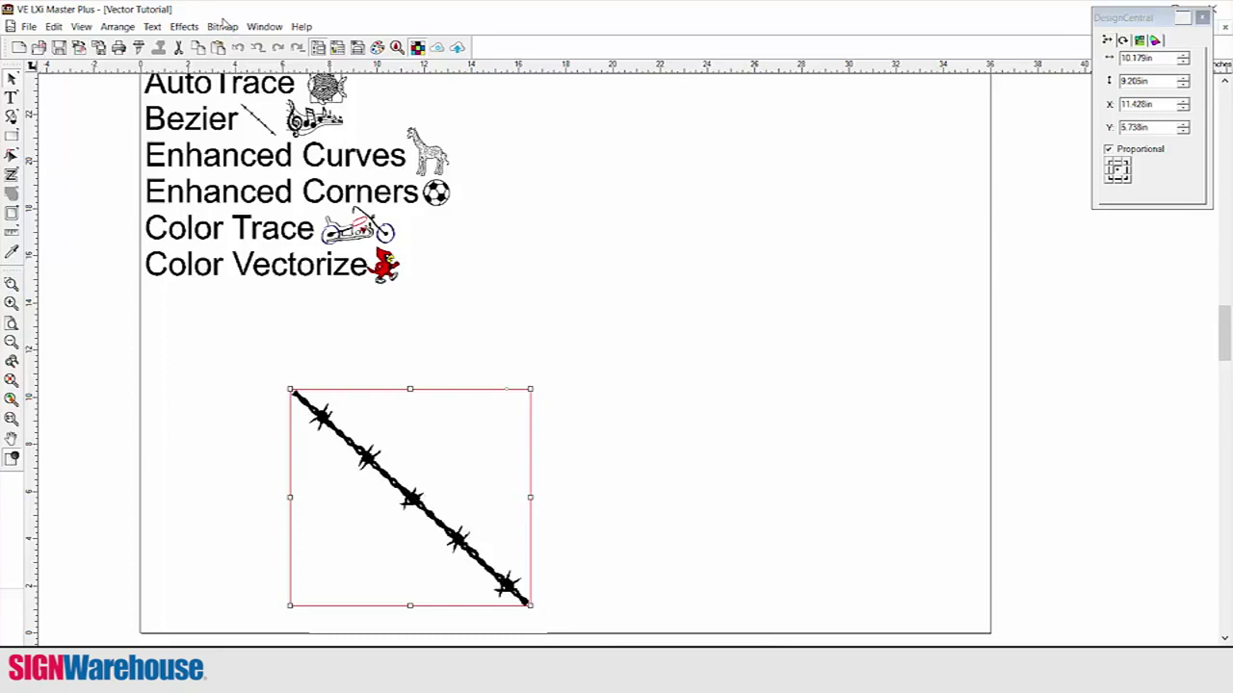
# Vectorize the barbed-wire image as Bezier curves and drag the trace right of the original.
pyautogui.click(222, 24)
pyautogui.moveTo(269, 152)
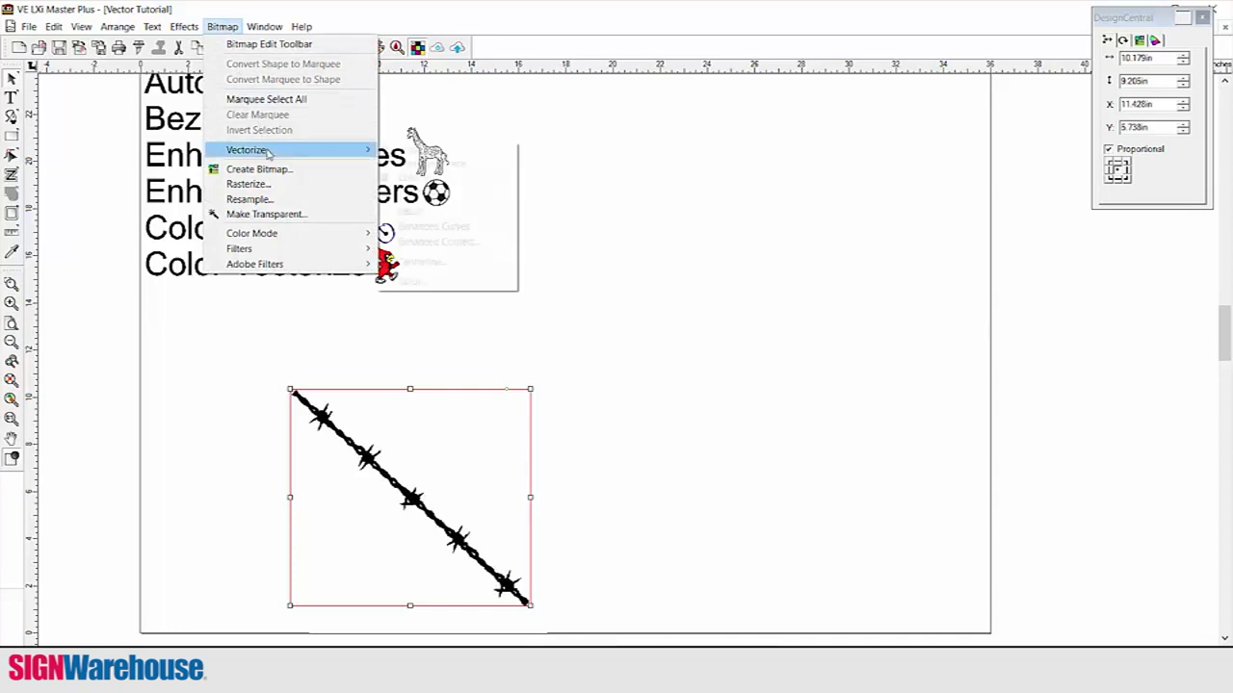
pyautogui.click(419, 213)
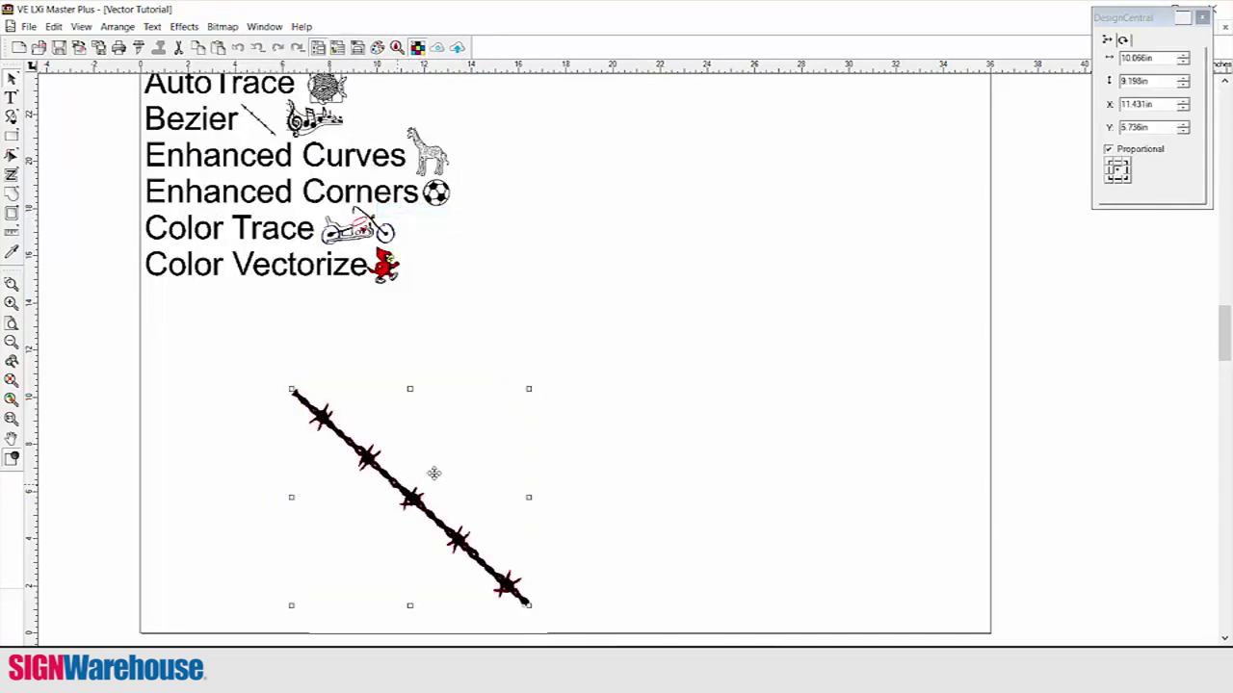
pyautogui.moveTo(434, 473); pyautogui.dragTo(685, 416)
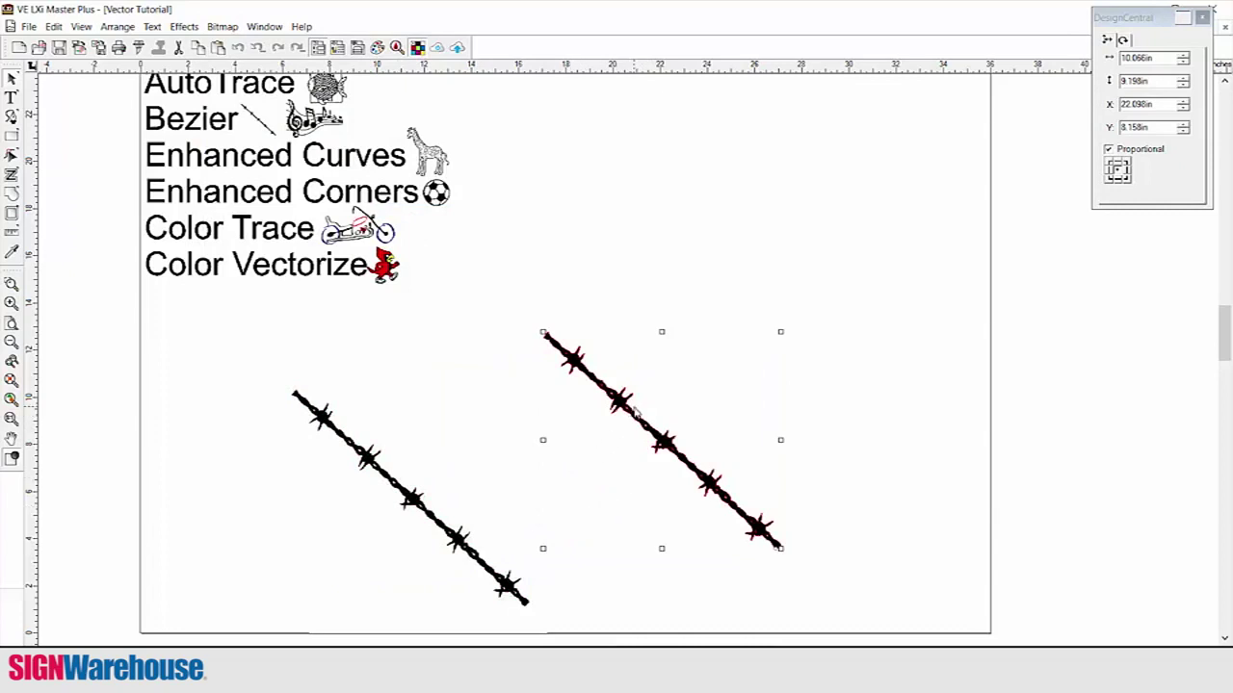
# Compare the original barbed-wire bitmap's extra white space with the trace's tight bounds.
pyautogui.click(414, 496)
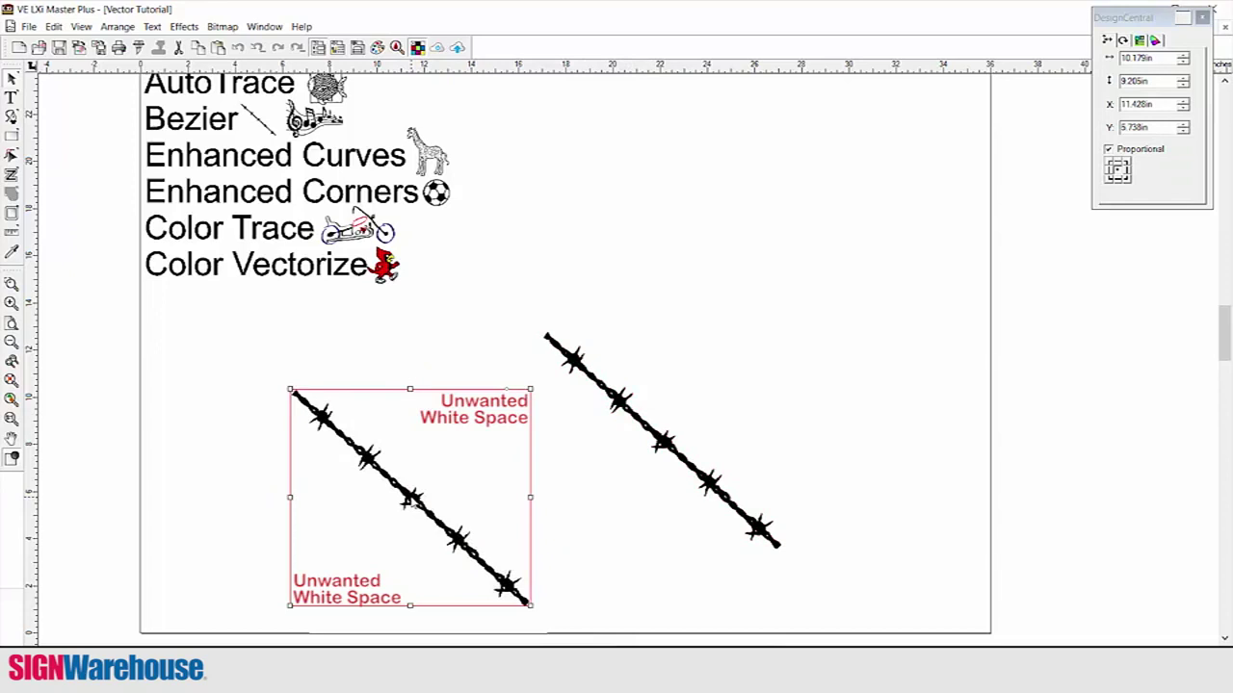
pyautogui.click(636, 416)
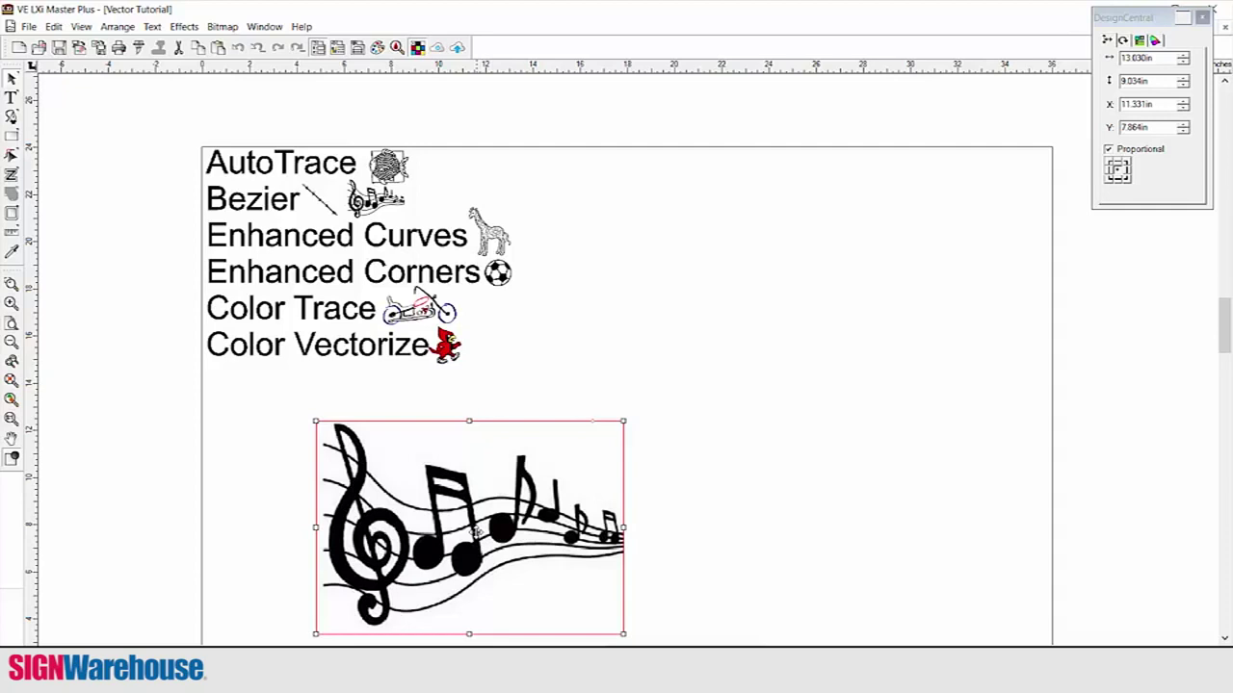
# Trace the music-notes bitmap with Bezier and drag the trace off the original.
pyautogui.click(223, 27)
pyautogui.moveTo(289, 148)
pyautogui.click(440, 163)
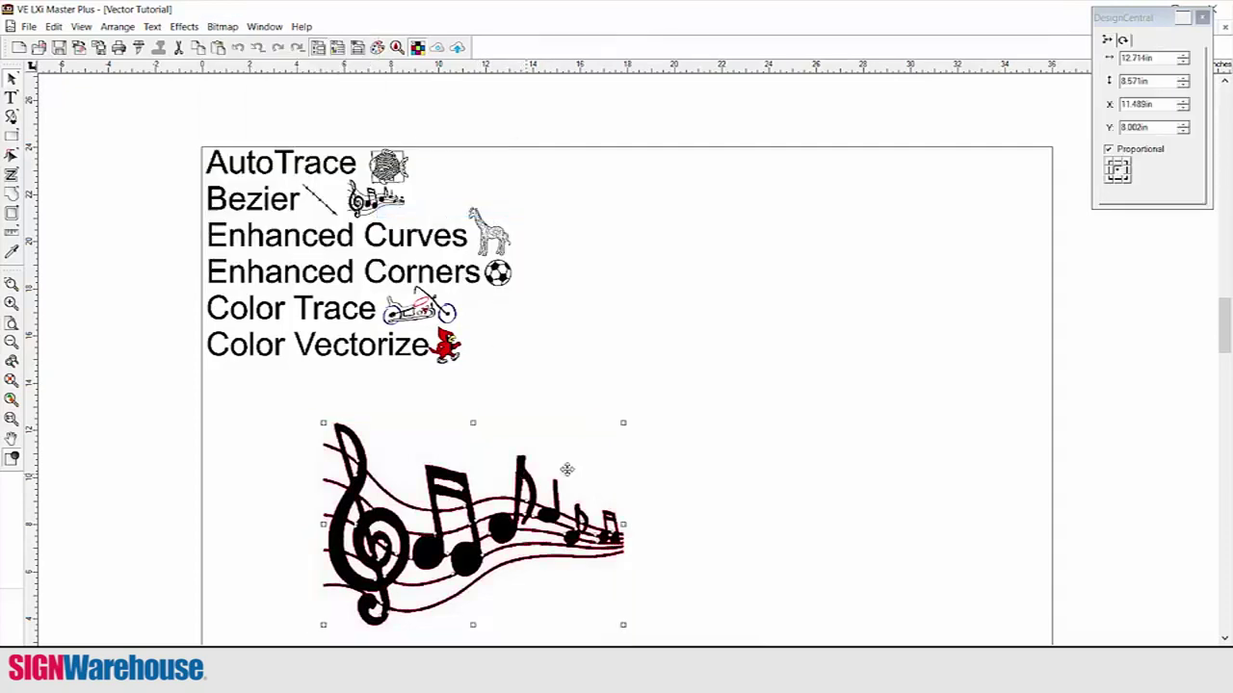
pyautogui.moveTo(568, 469); pyautogui.dragTo(909, 438)
# Place the traced music notes right beside the original and zoom in to compare.
pyautogui.click(738, 369)
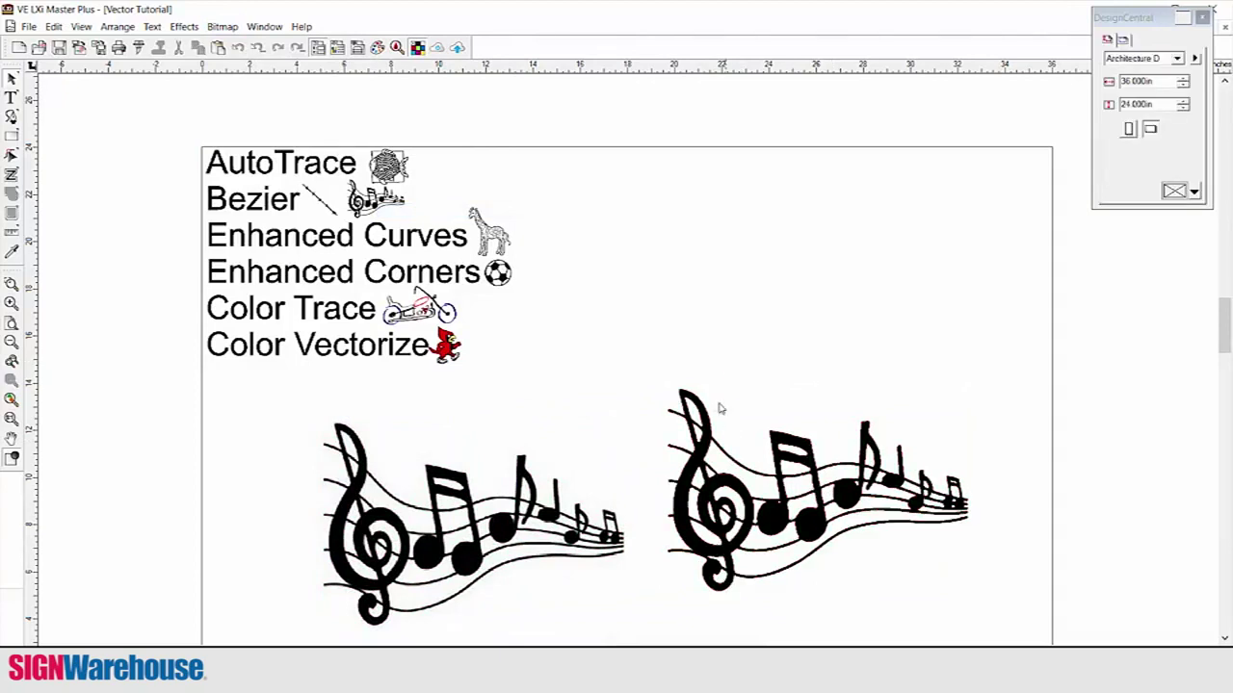
pyautogui.click(704, 452)
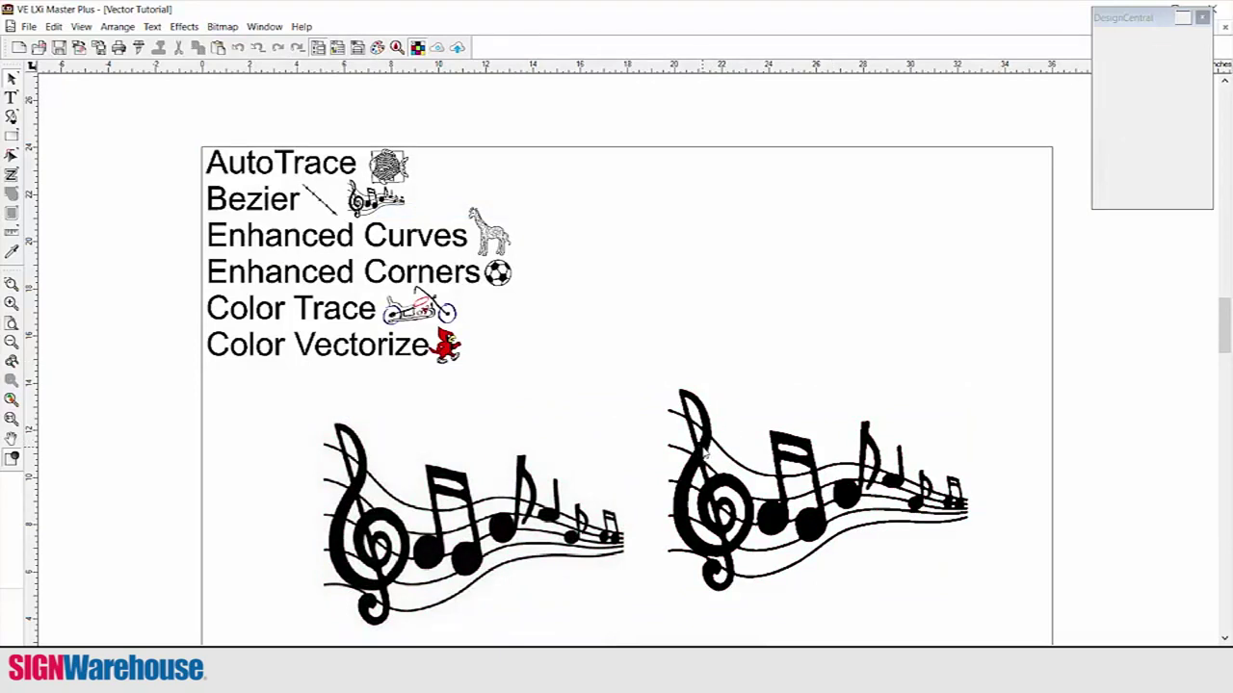
pyautogui.moveTo(704, 453)
pyautogui.mouseDown()
pyautogui.moveTo(485, 337)
pyautogui.moveTo(324, 346)
pyautogui.moveTo(674, 421)
pyautogui.mouseUp()
pyautogui.moveTo(537, 532); pyautogui.dragTo(516, 497)
pyautogui.click(655, 450)
pyautogui.moveTo(655, 451); pyautogui.dragTo(617, 503)
pyautogui.click(575, 419)
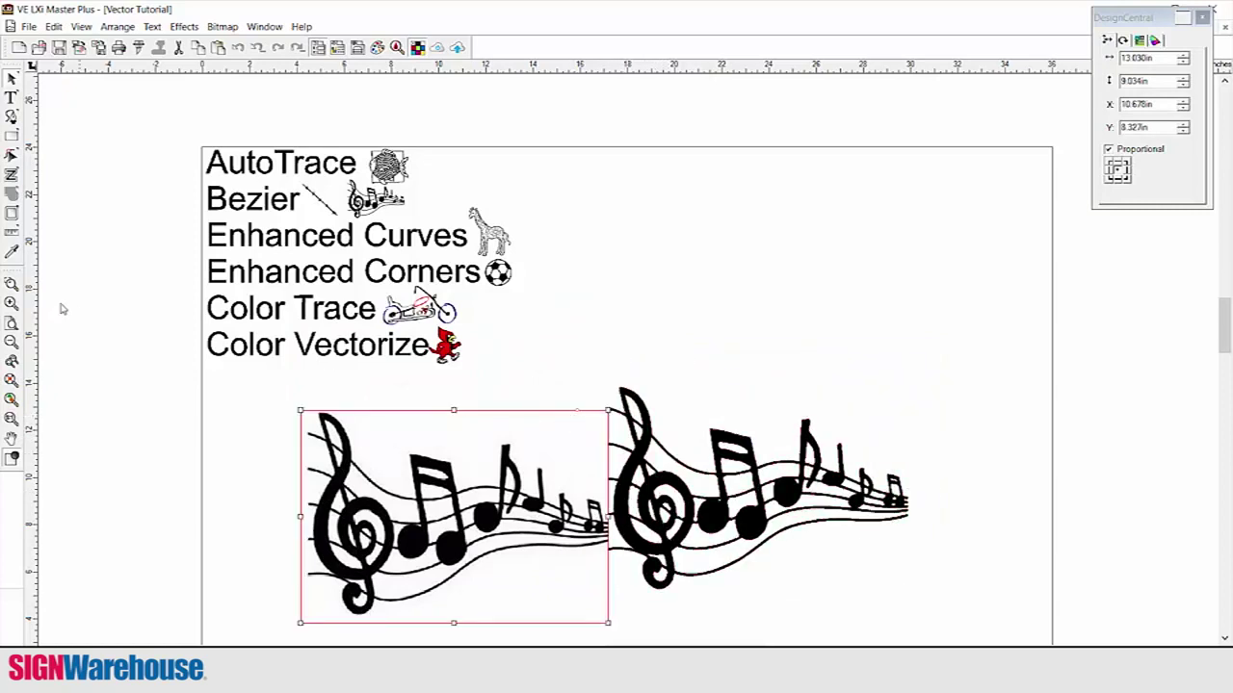
pyautogui.click(21, 337)
pyautogui.click(670, 524)
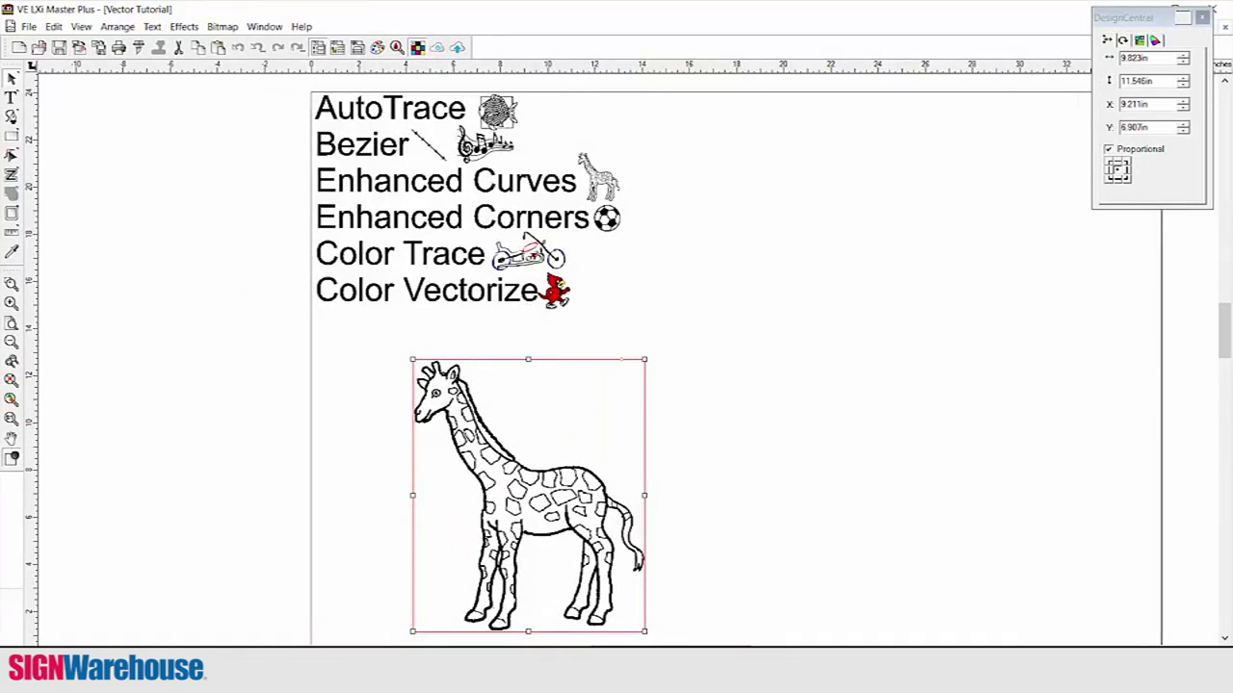
# Trace the giraffe with Enhanced Curves and move the trace beside the original.
pyautogui.hscroll(2, 476, 565)
pyautogui.scroll(-2, 475, 565)
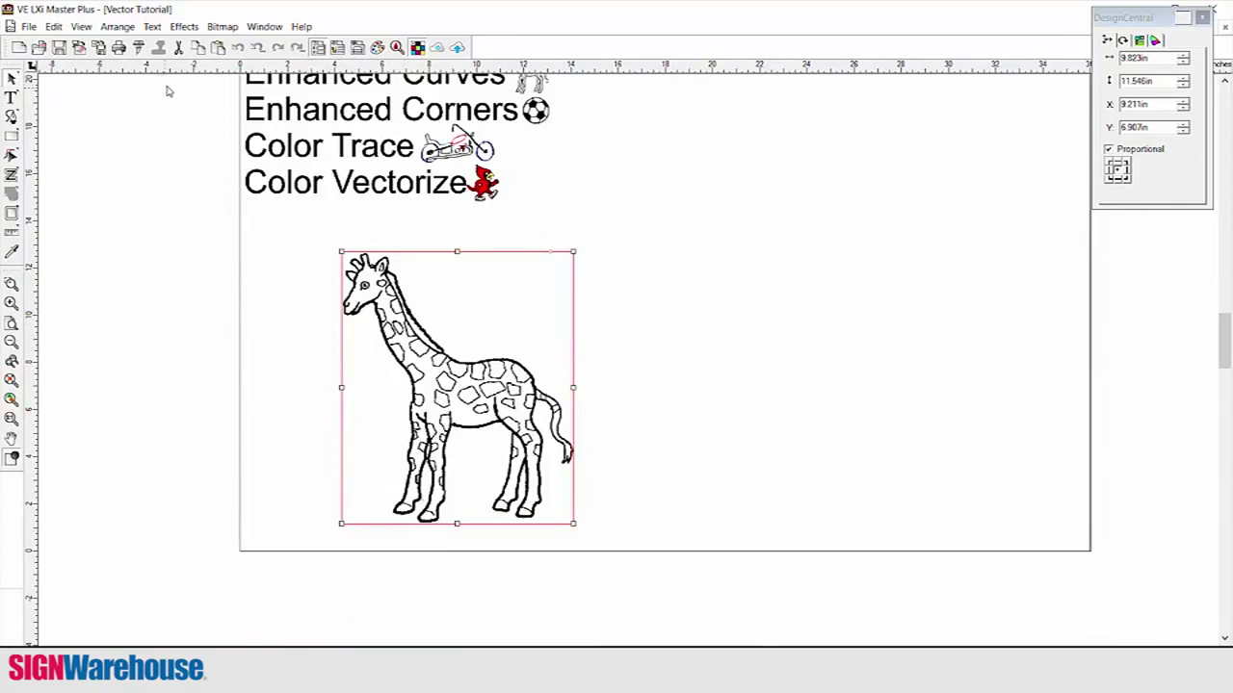
pyautogui.click(222, 26)
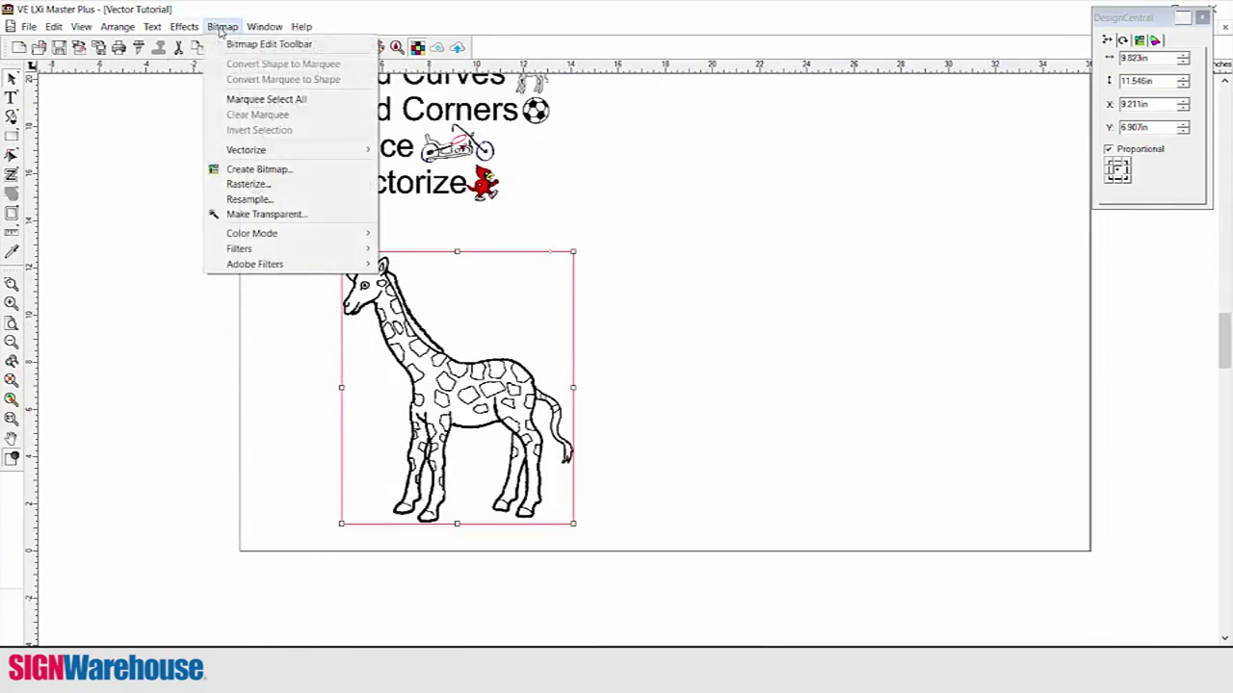
pyautogui.moveTo(256, 149)
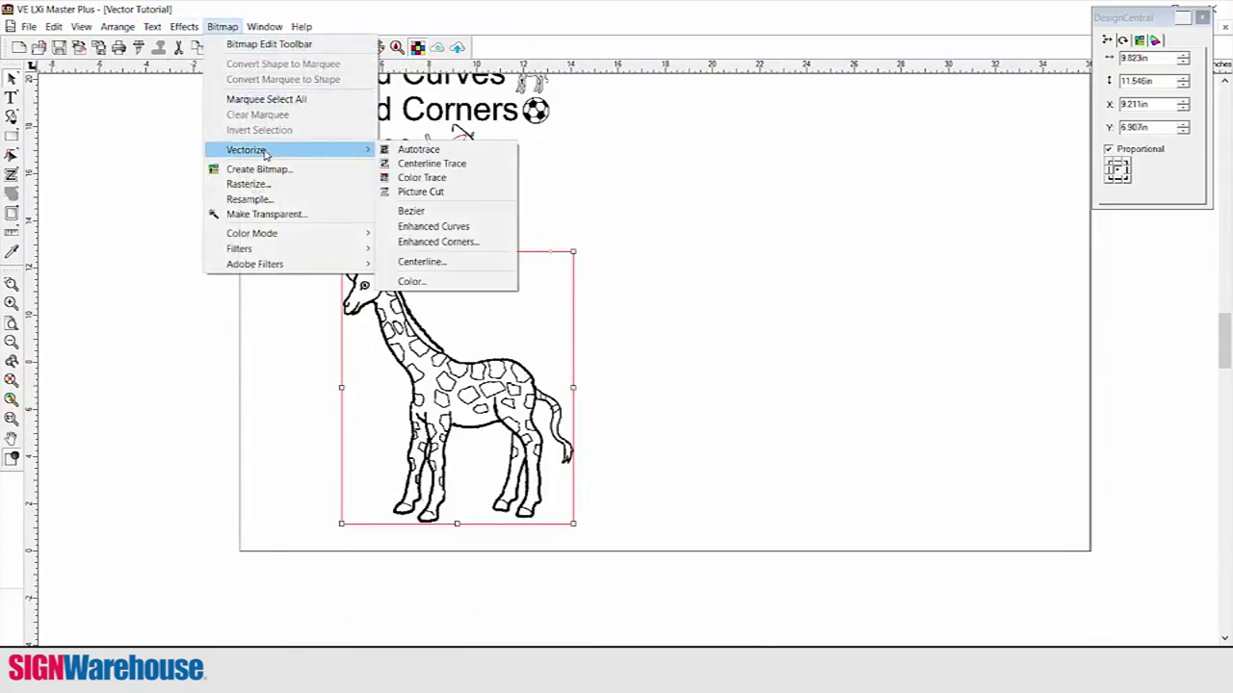
pyautogui.click(445, 227)
pyautogui.moveTo(438, 349); pyautogui.dragTo(650, 344)
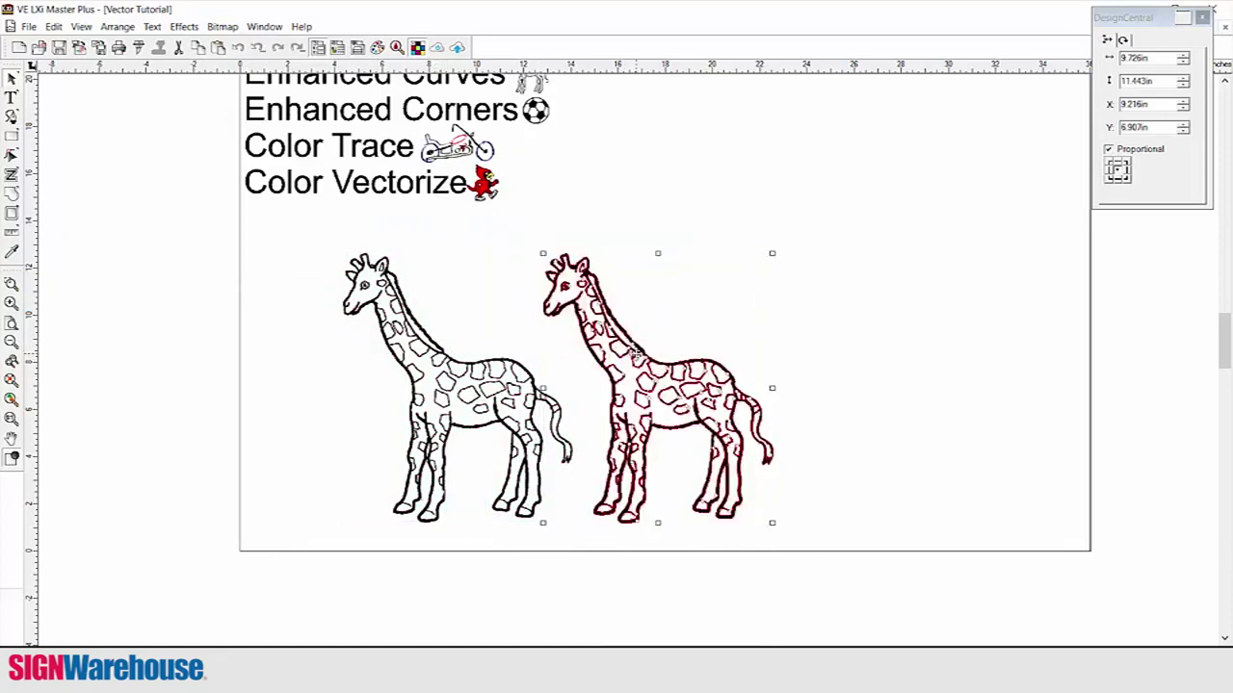
# Compare the traced and original giraffes up close, then zoom back out.
pyautogui.scroll(3, 432, 333)
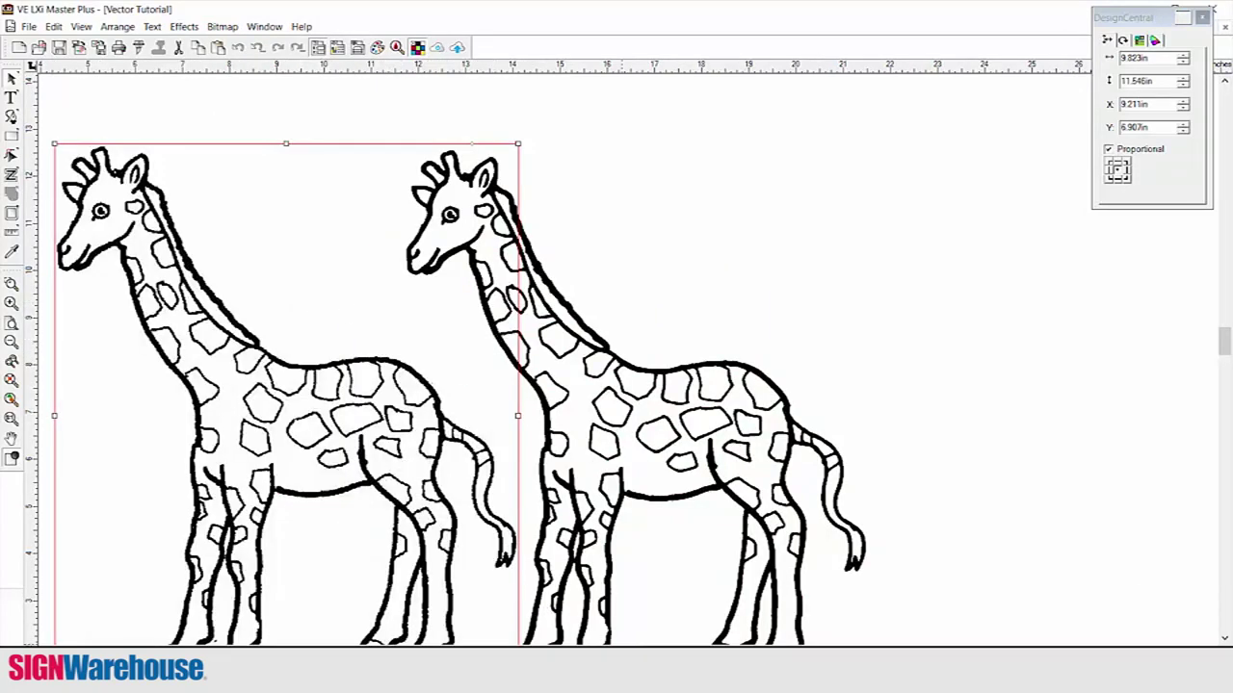
pyautogui.hscroll(-2, 564, 353)
pyautogui.scroll(2, 792, 357)
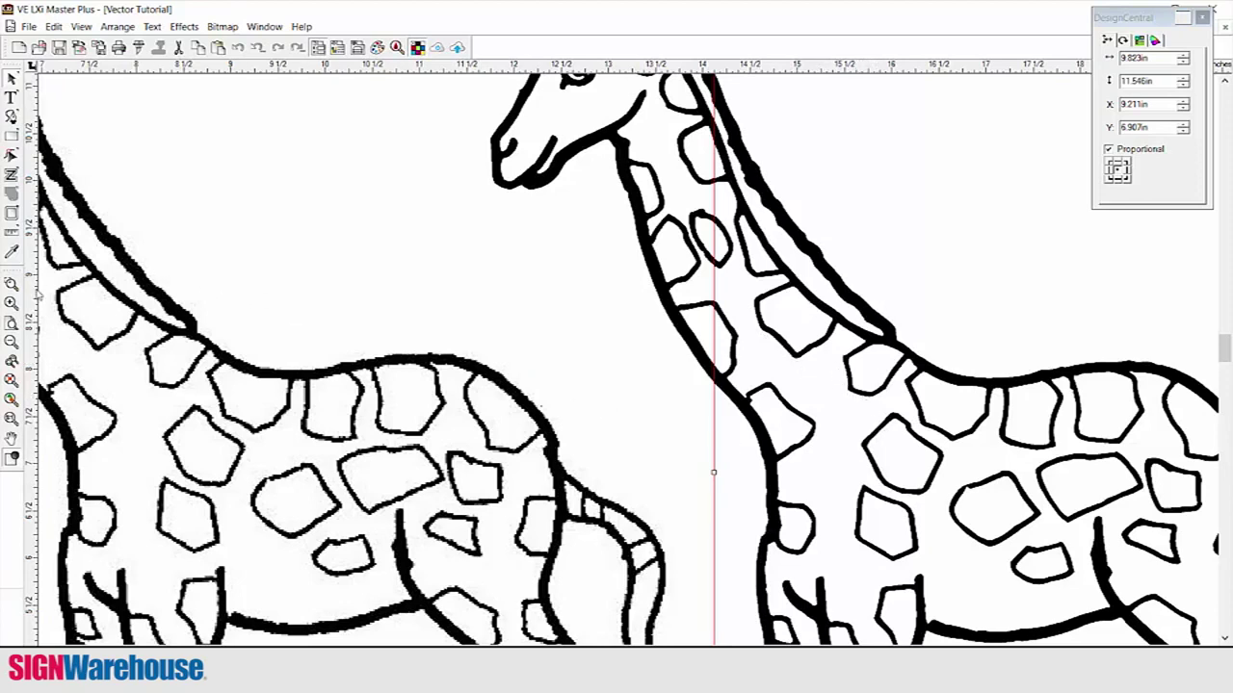
pyautogui.click(191, 402)
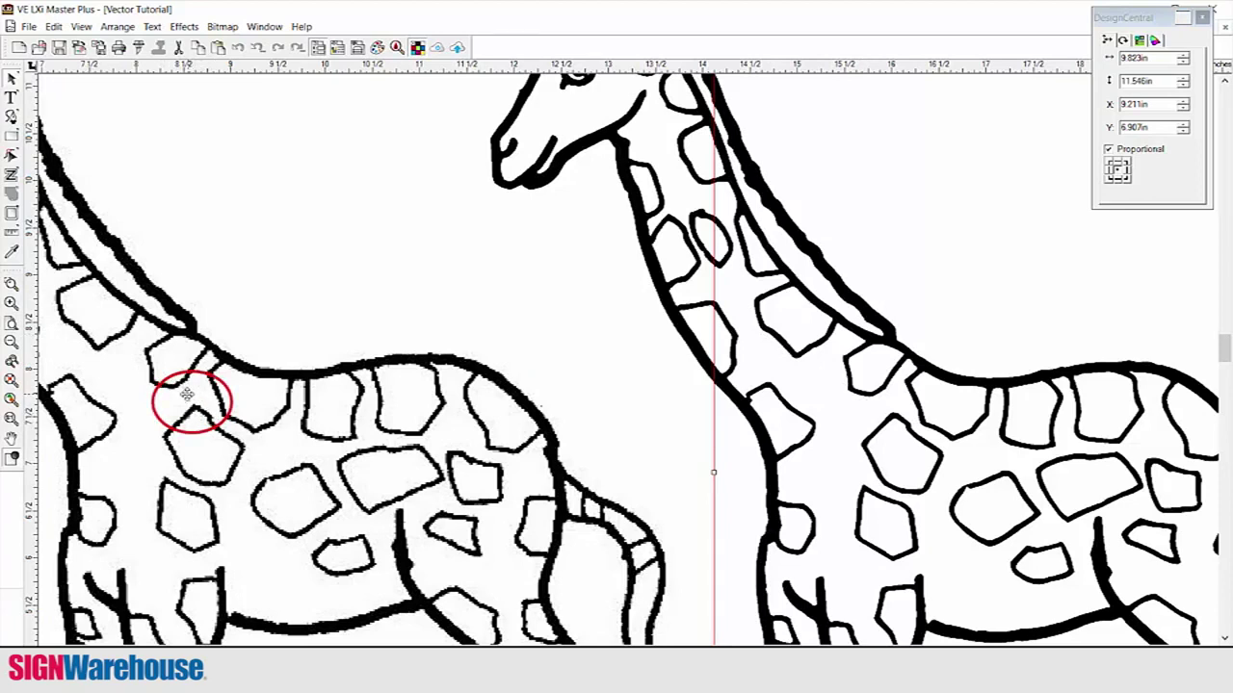
pyautogui.click(894, 419)
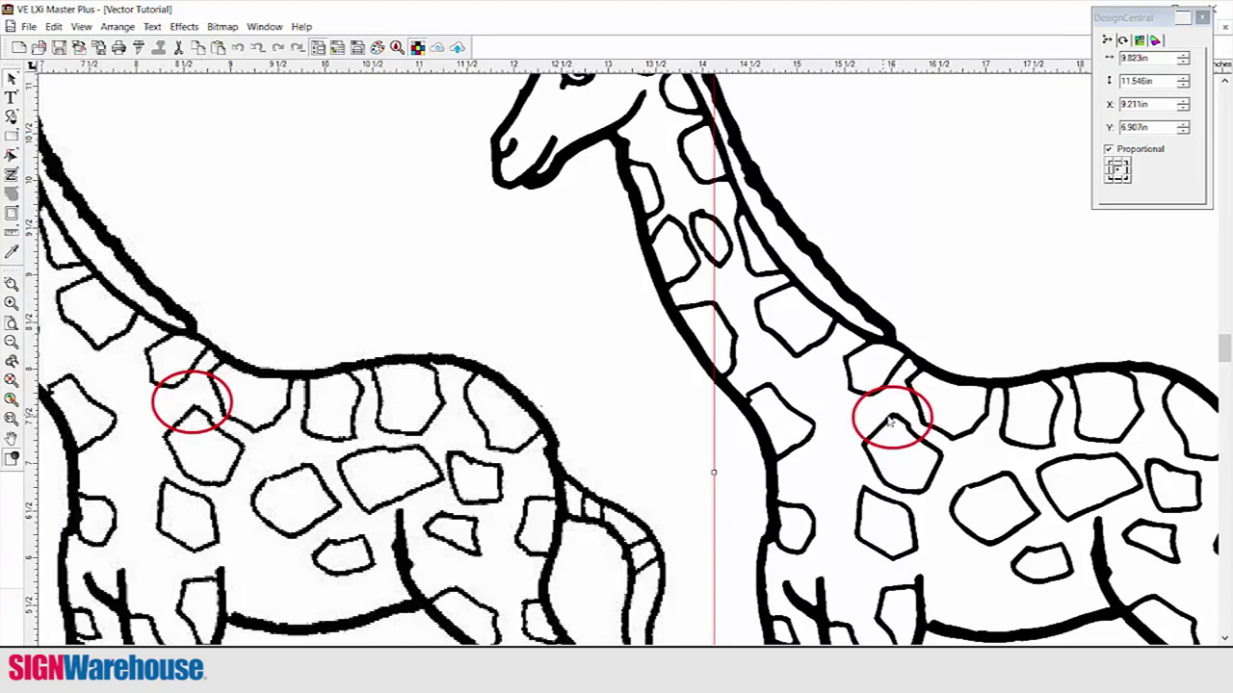
pyautogui.click(354, 437)
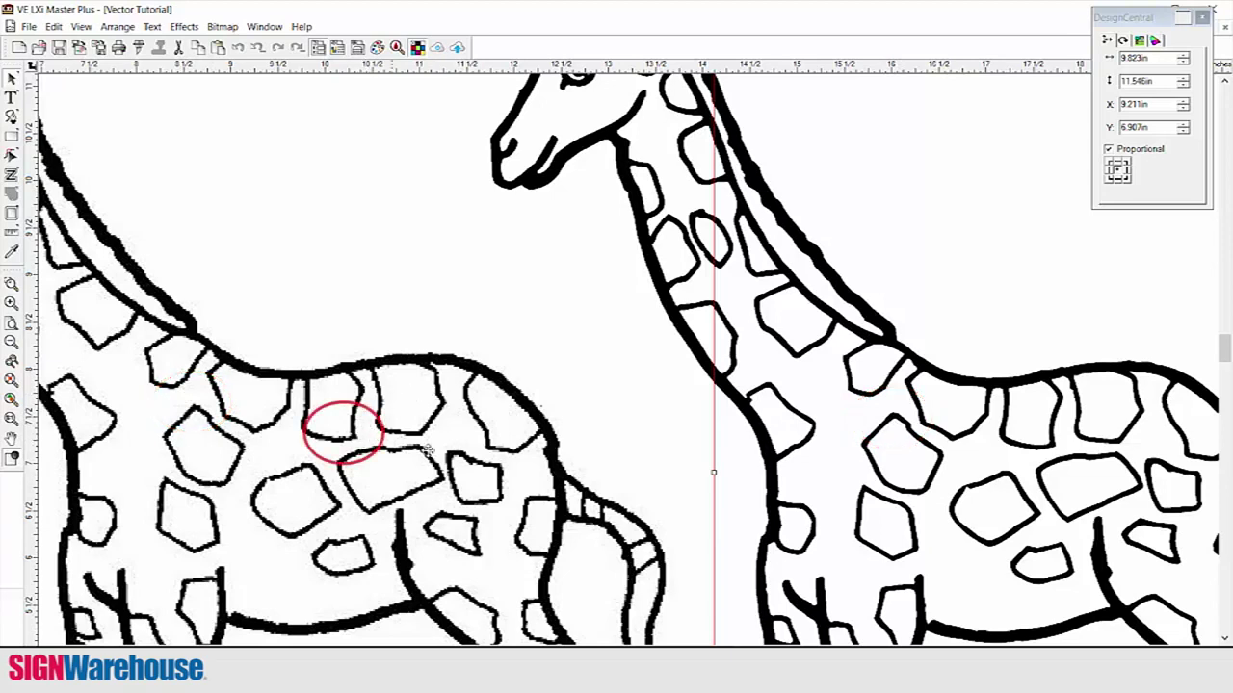
pyautogui.click(1051, 441)
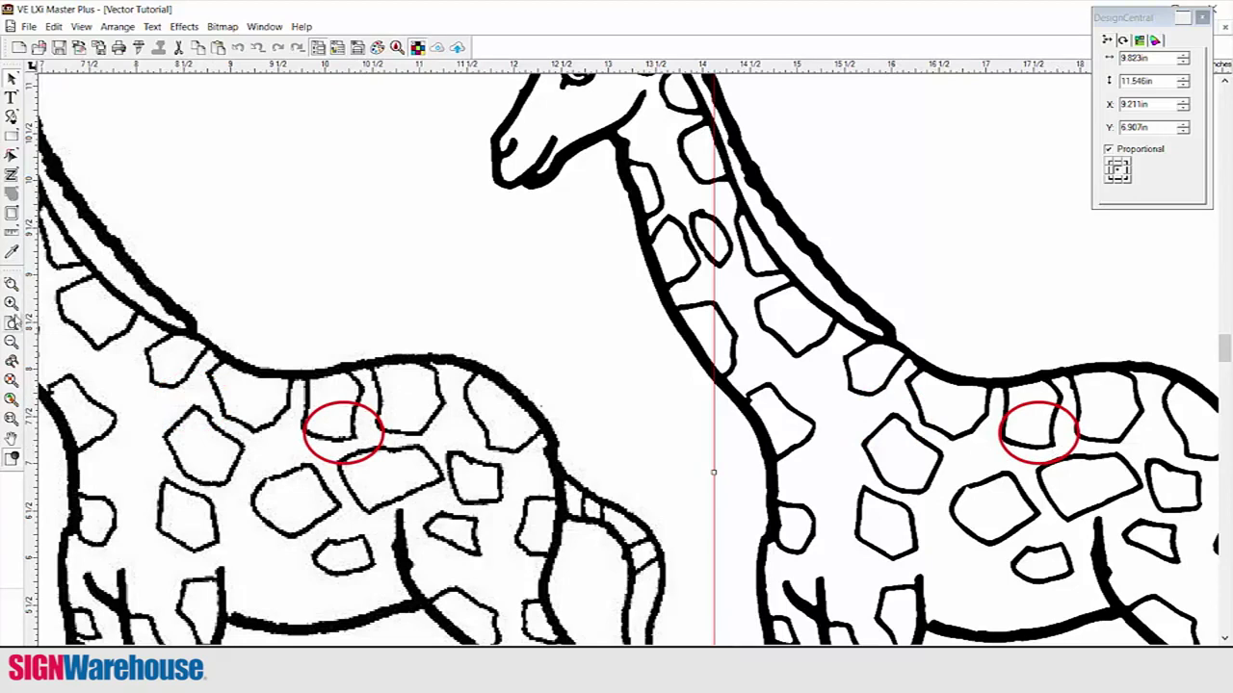
pyautogui.click(11, 342)
# Trace the giraffe with Enhanced Corners at tolerance 0.1 and 100% corner detection, then zoom in to compare.
pyautogui.click(12, 342)
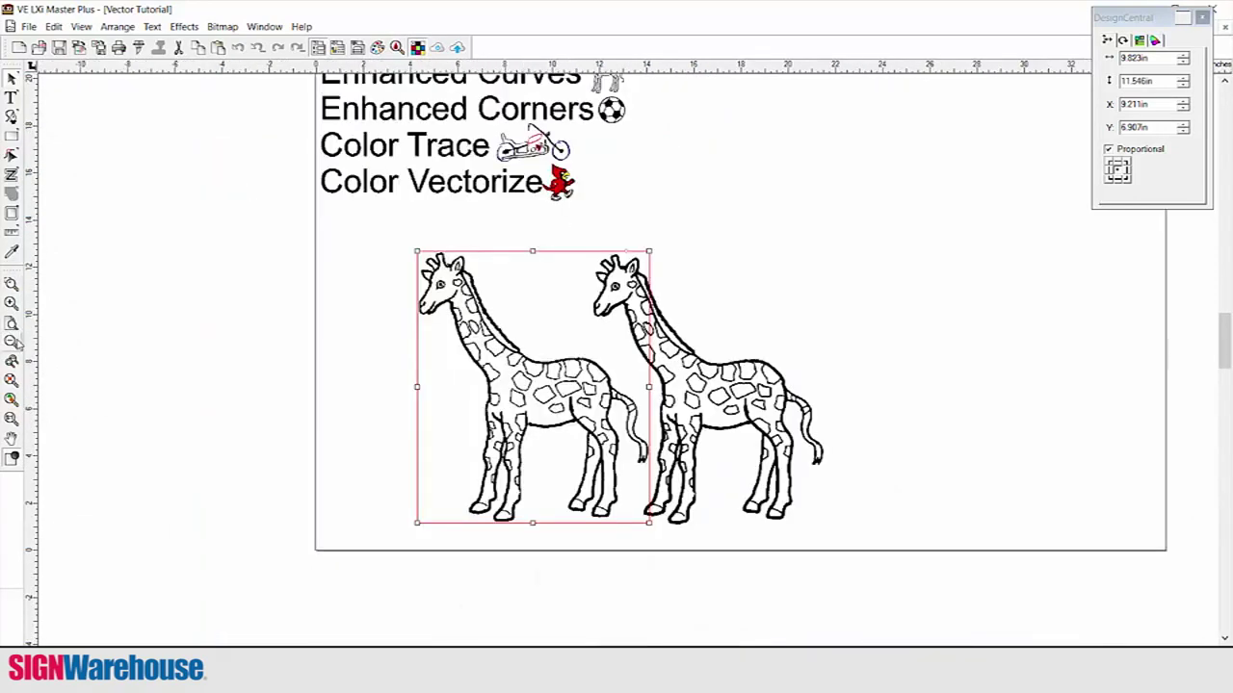
pyautogui.click(222, 26)
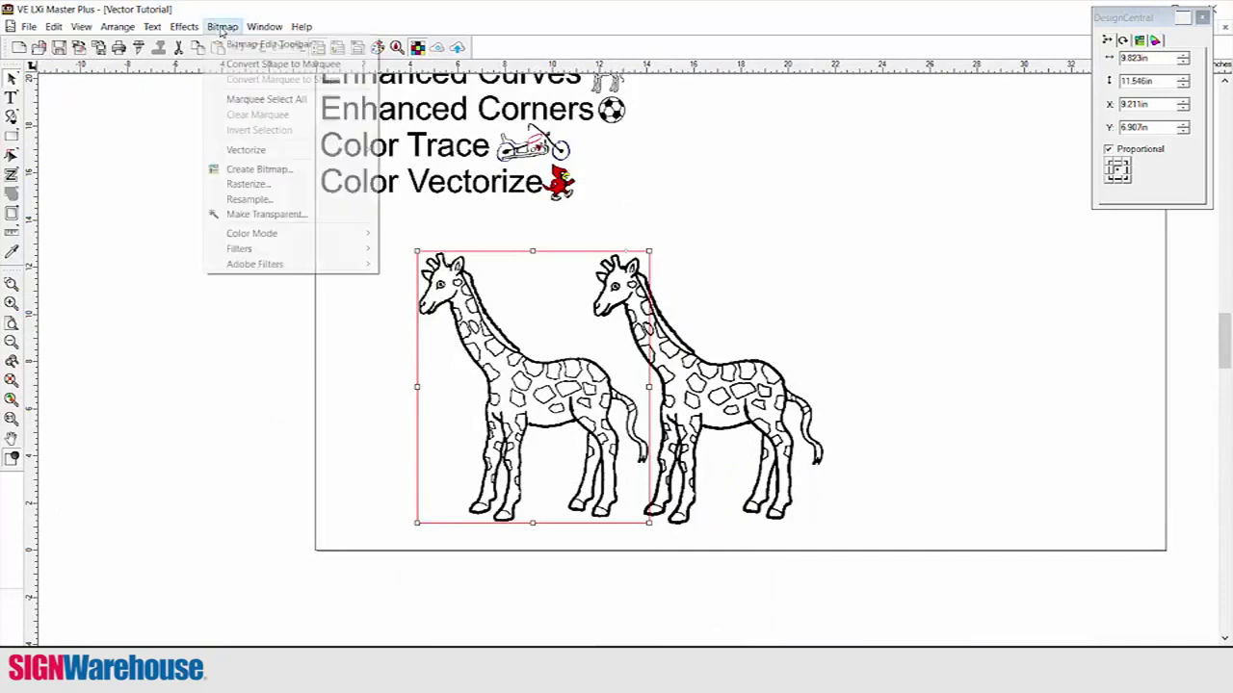
pyautogui.moveTo(274, 151)
pyautogui.click(434, 239)
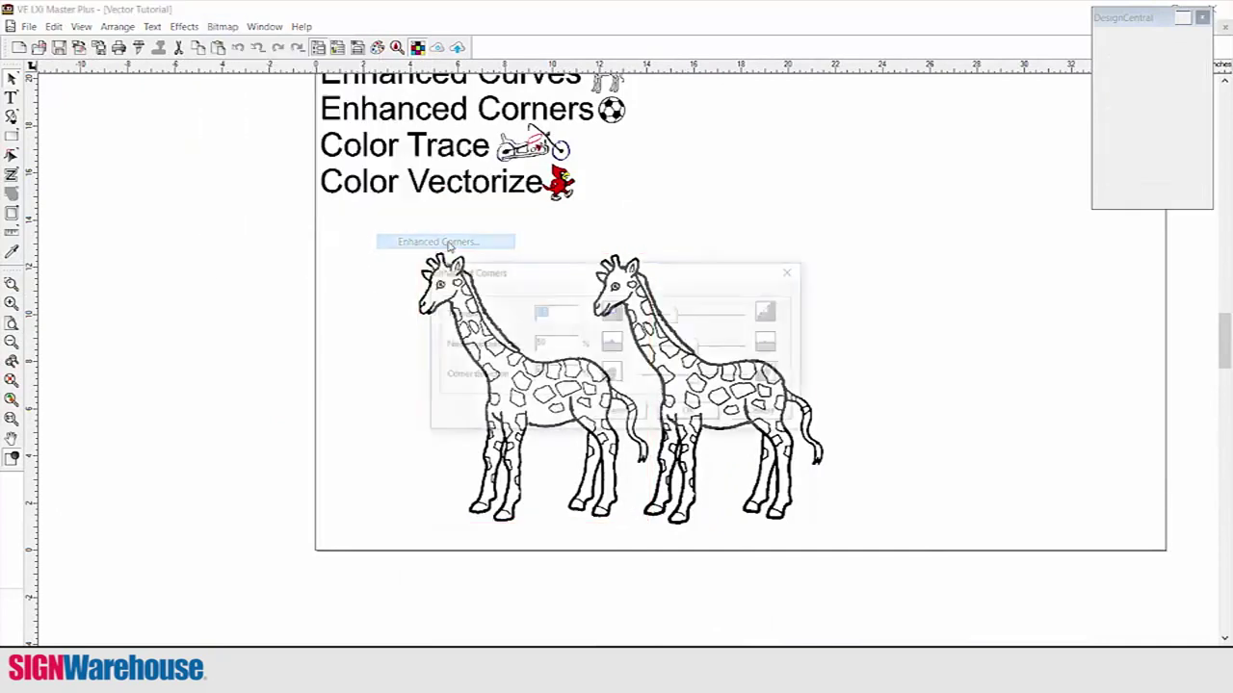
pyautogui.moveTo(679, 318); pyautogui.dragTo(652, 316)
pyautogui.moveTo(697, 375); pyautogui.dragTo(753, 375)
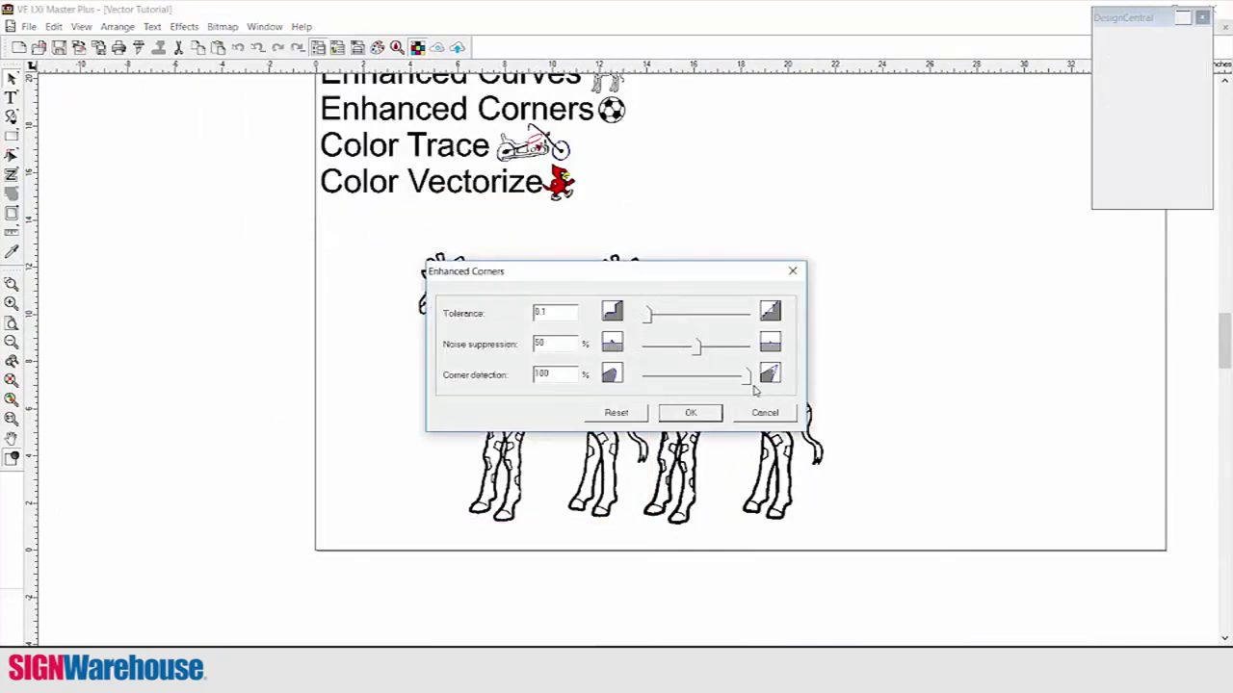
pyautogui.click(691, 412)
pyautogui.click(12, 361)
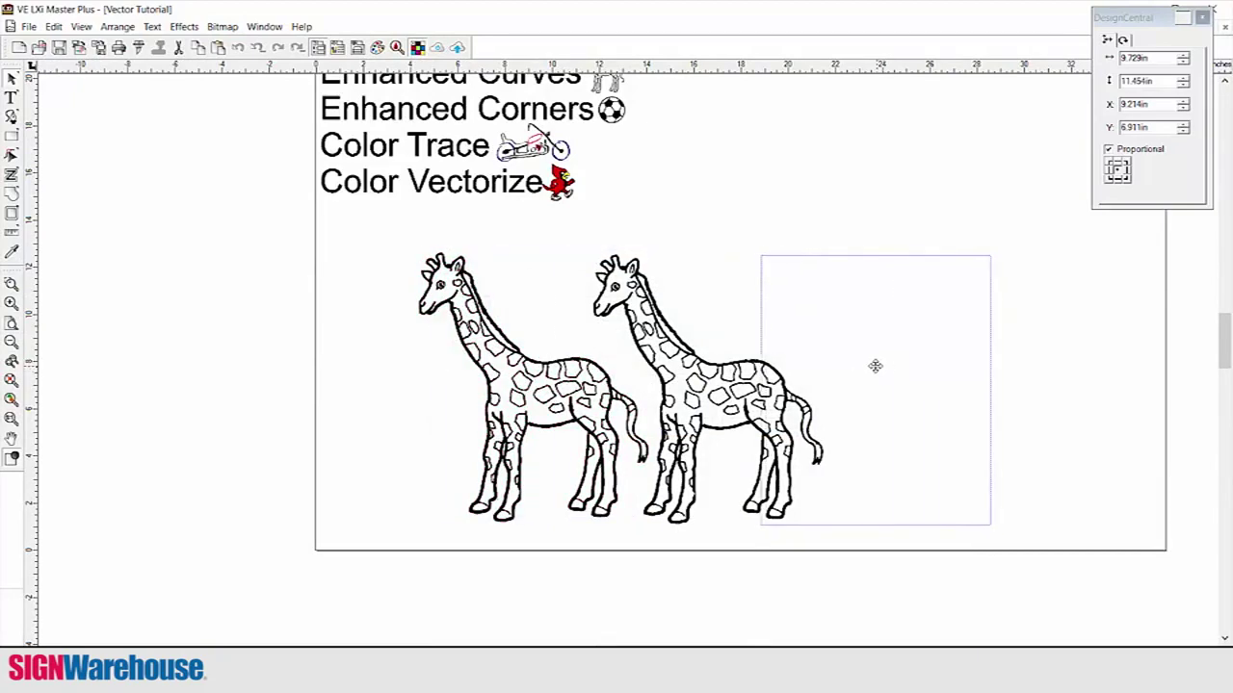
pyautogui.click(878, 367)
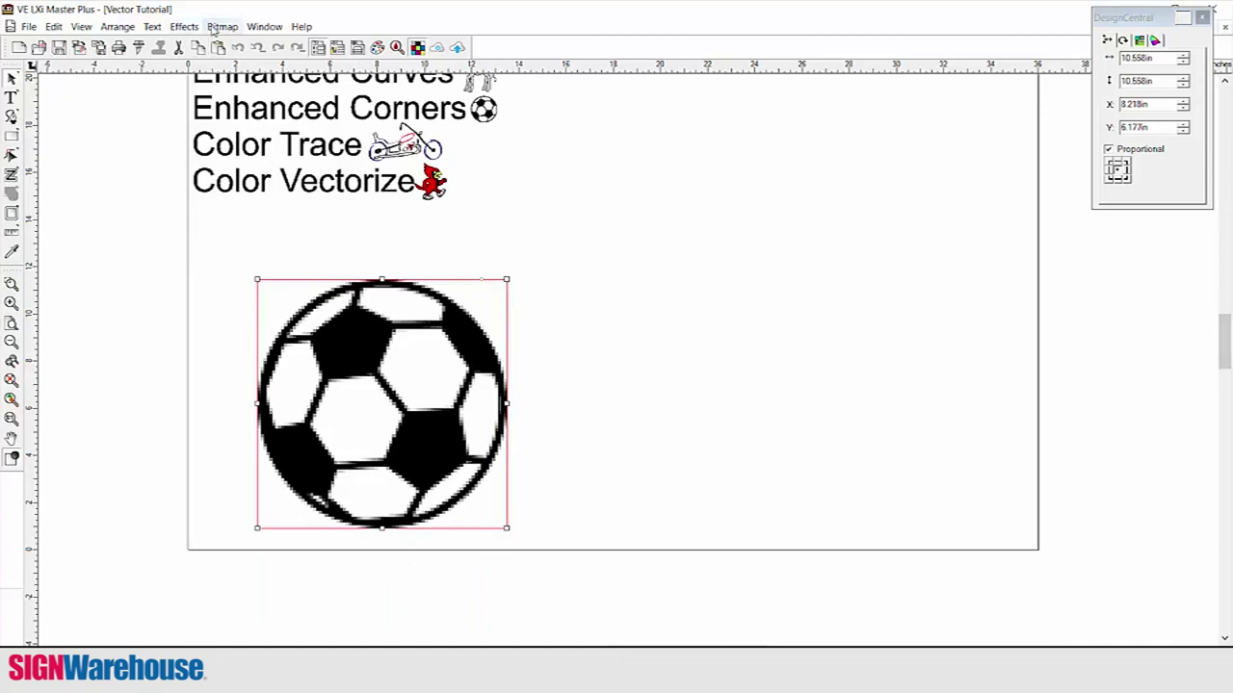
# Trace the soccer ball bitmap with Enhanced Corners.
pyautogui.click(221, 26)
pyautogui.moveTo(318, 151)
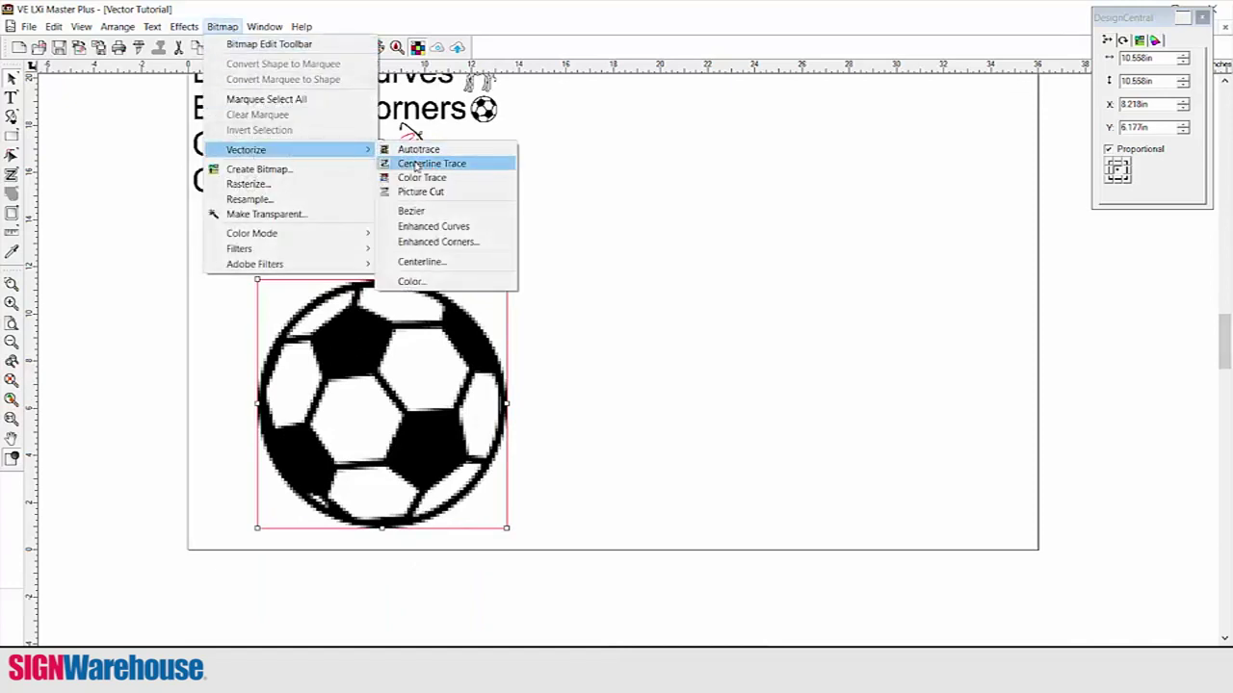
pyautogui.click(459, 246)
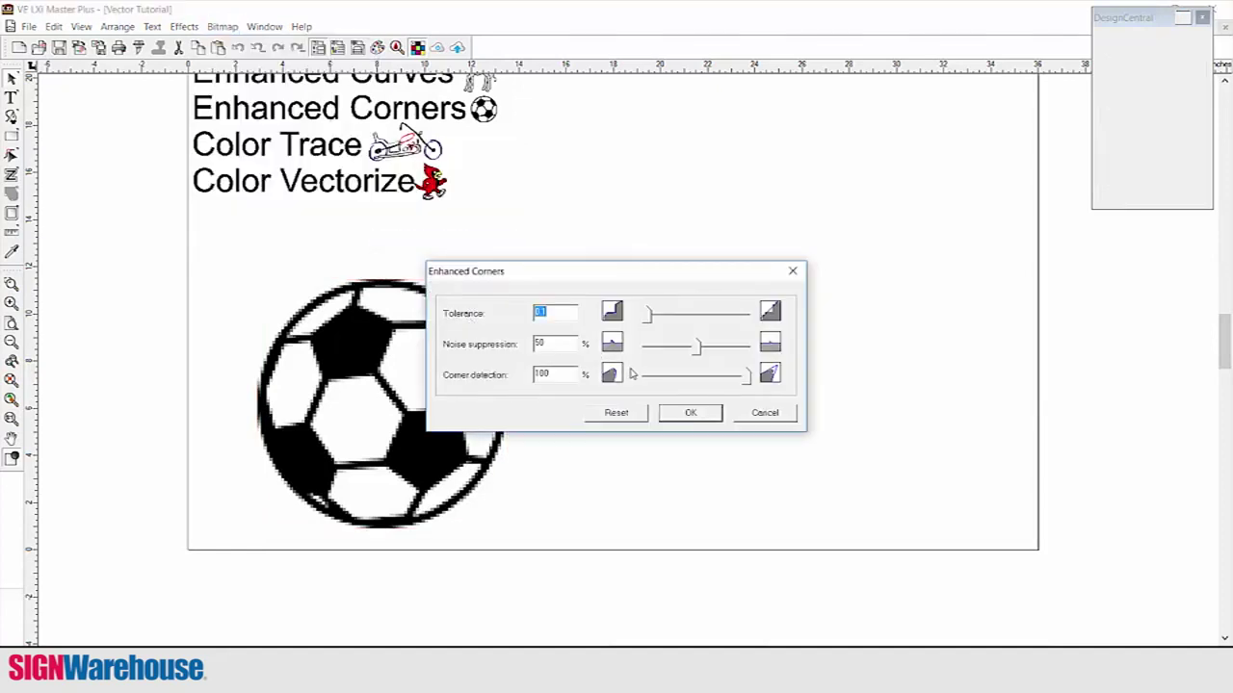
pyautogui.click(664, 421)
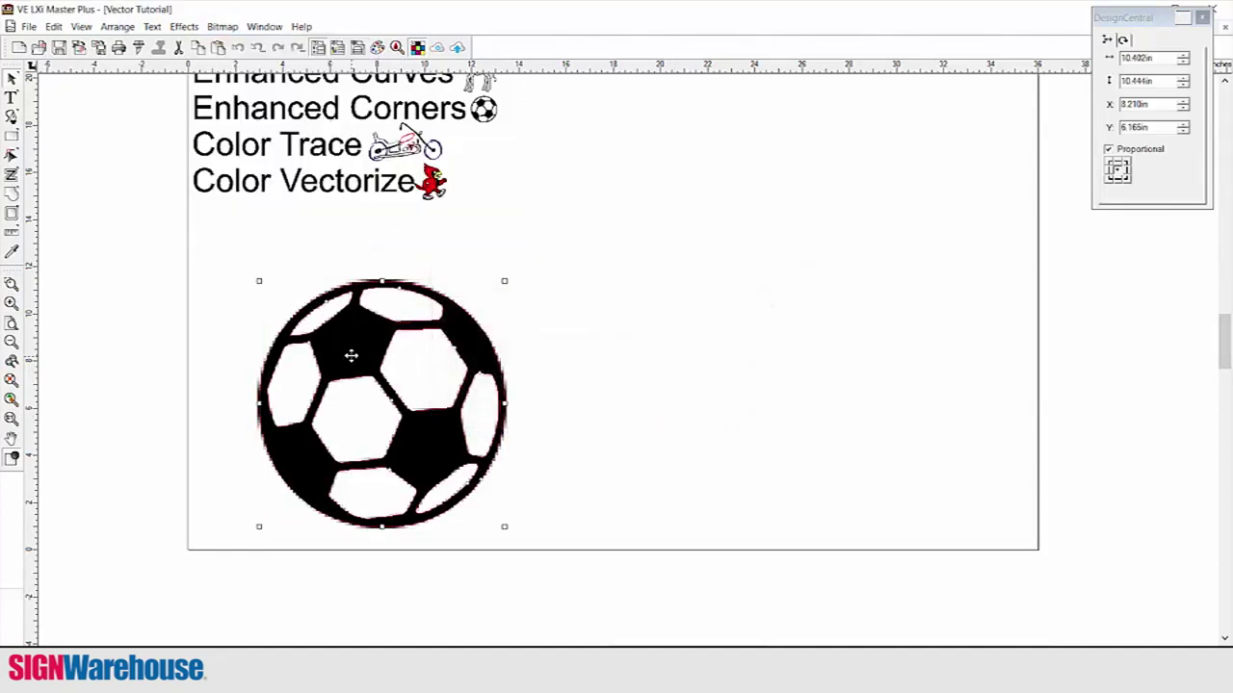
# Place the vector ball right beside the original bitmap, then select the original ball.
pyautogui.moveTo(352, 353); pyautogui.dragTo(678, 361)
pyautogui.click(572, 311)
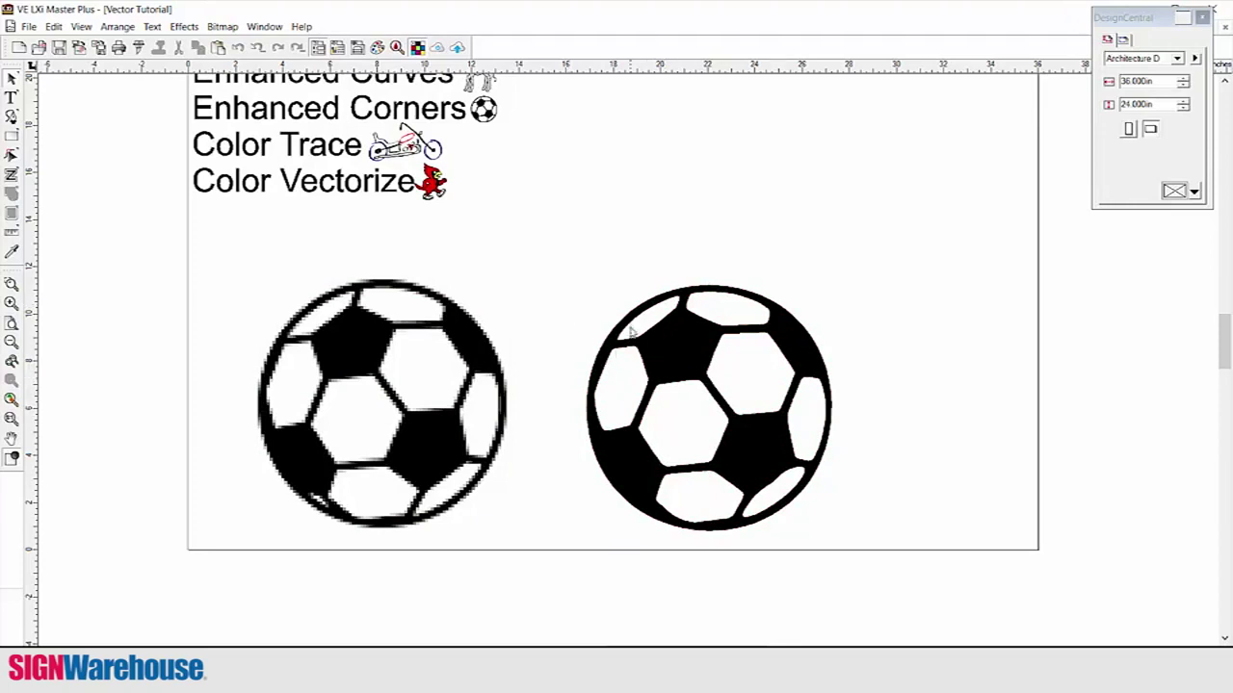
pyautogui.moveTo(652, 359); pyautogui.dragTo(610, 345)
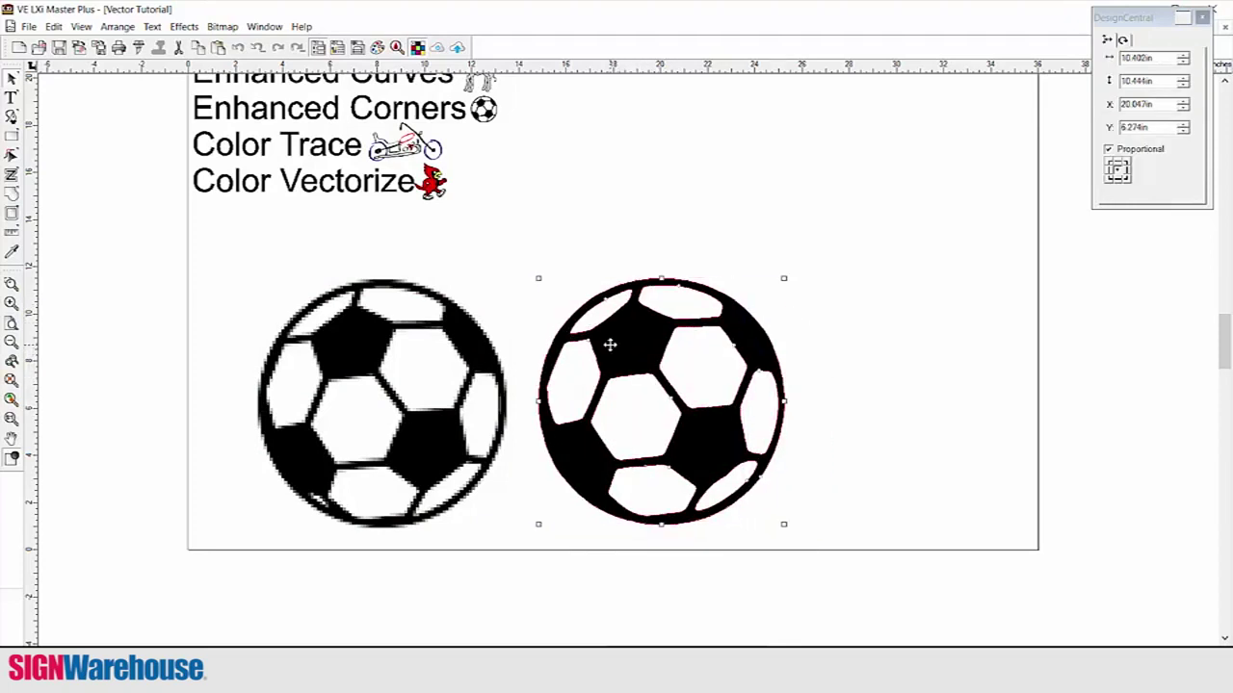
pyautogui.click(339, 345)
# Retrace the ball with Enhanced Corners at tolerance 1.14 and lower corner detection, moving the copy beside the others.
pyautogui.click(223, 26)
pyautogui.moveTo(289, 150)
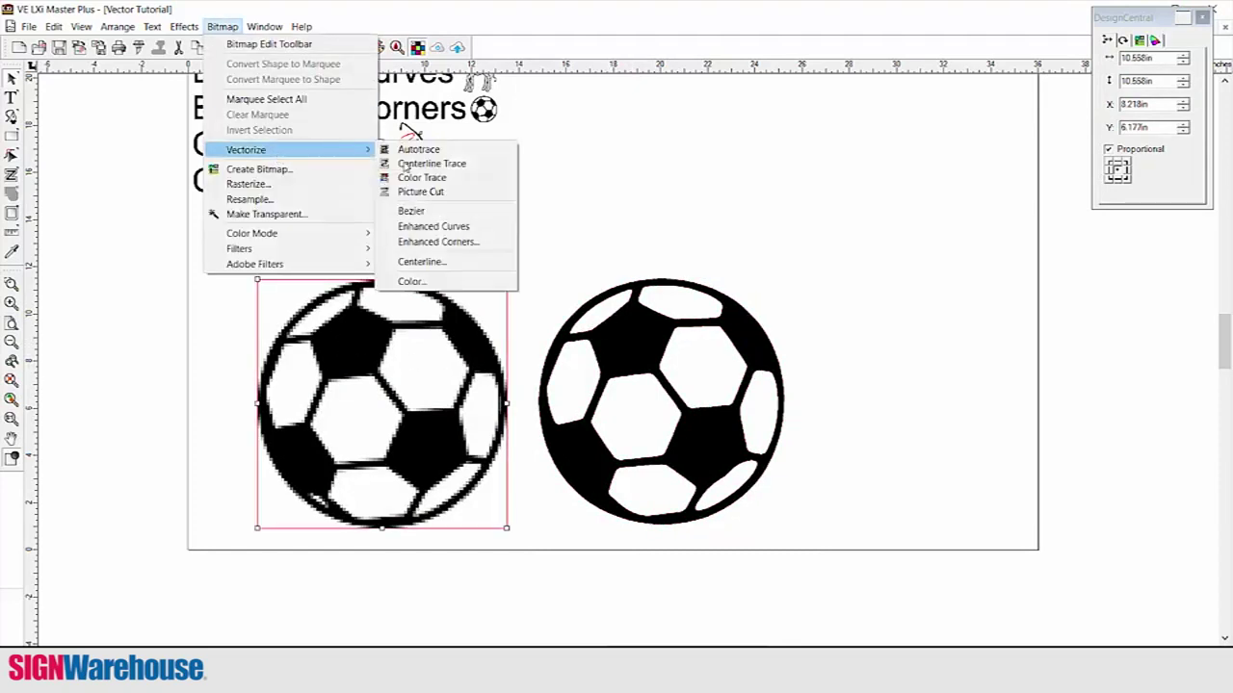
pyautogui.click(445, 240)
pyautogui.moveTo(647, 314); pyautogui.dragTo(720, 314)
pyautogui.moveTo(746, 376); pyautogui.dragTo(667, 382)
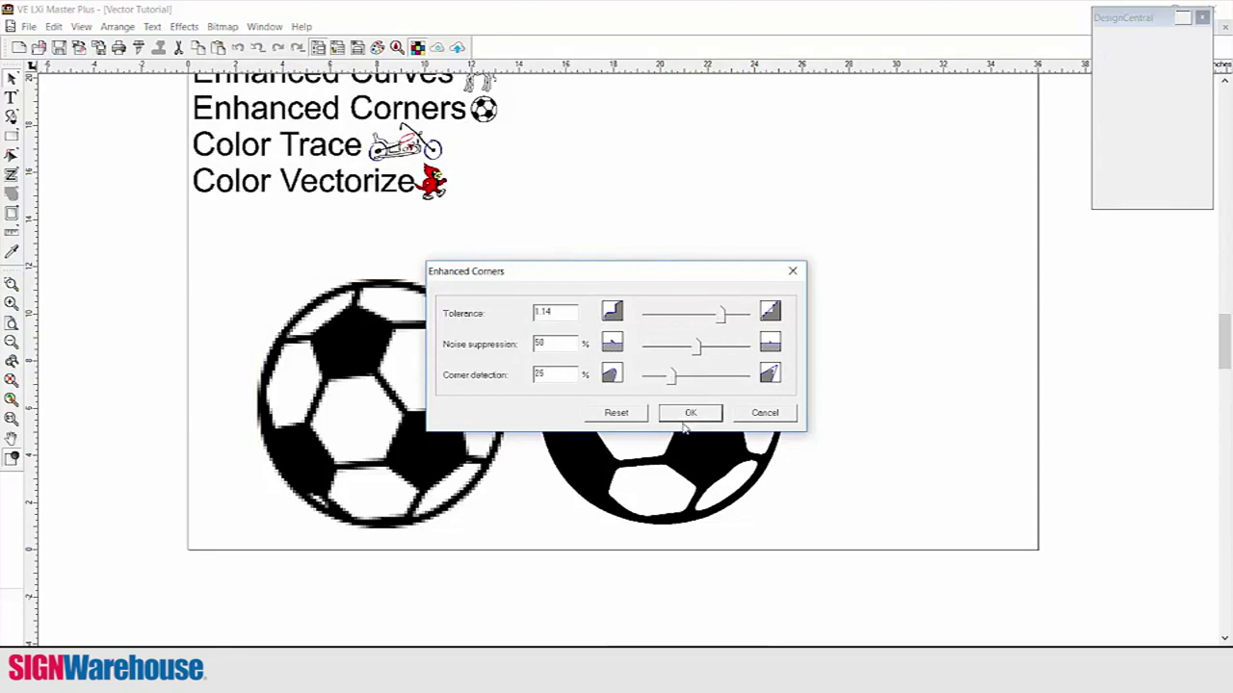
pyautogui.click(691, 412)
pyautogui.moveTo(366, 348); pyautogui.dragTo(842, 279)
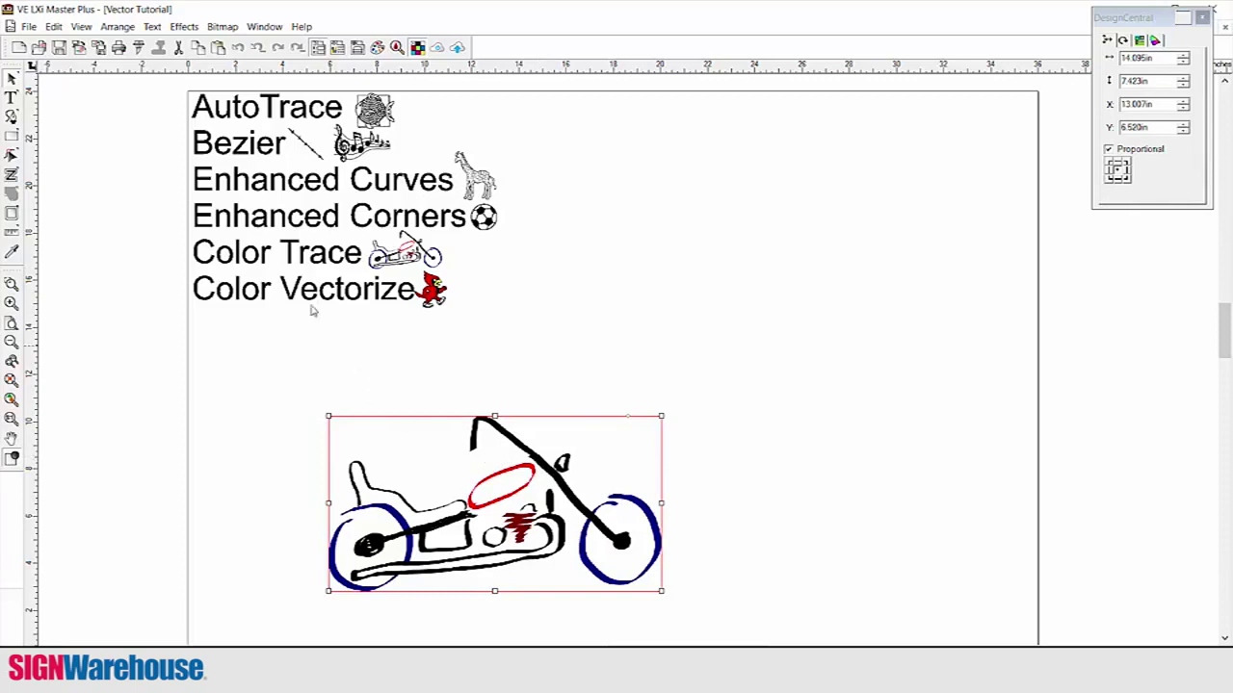
# Start a Color Trace with a trace rectangle around the whole motorcycle, then open the colour count choices.
pyautogui.click(222, 26)
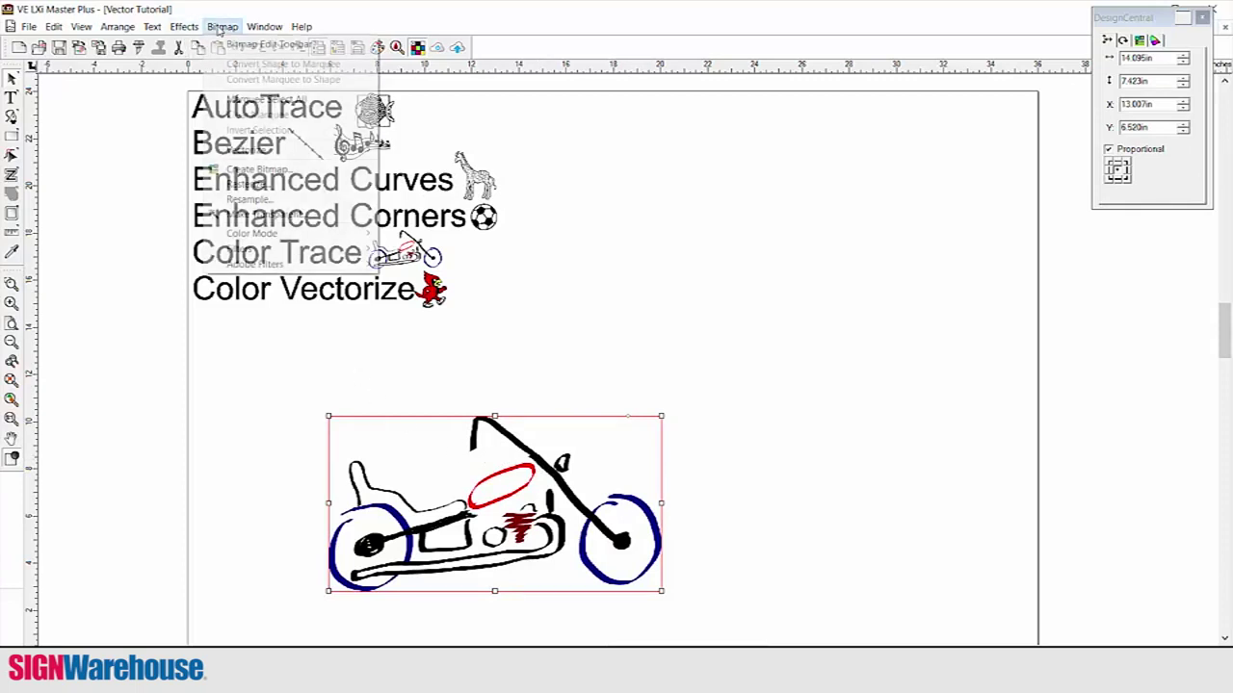
pyautogui.moveTo(258, 154)
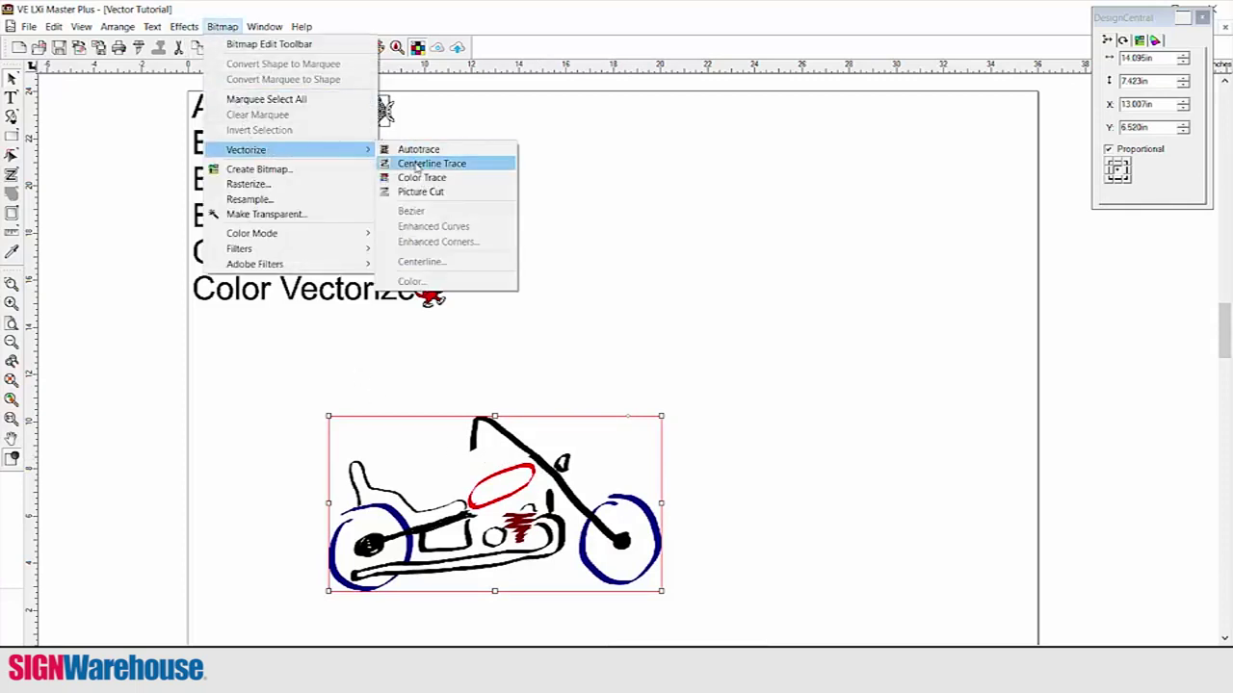
pyautogui.click(409, 176)
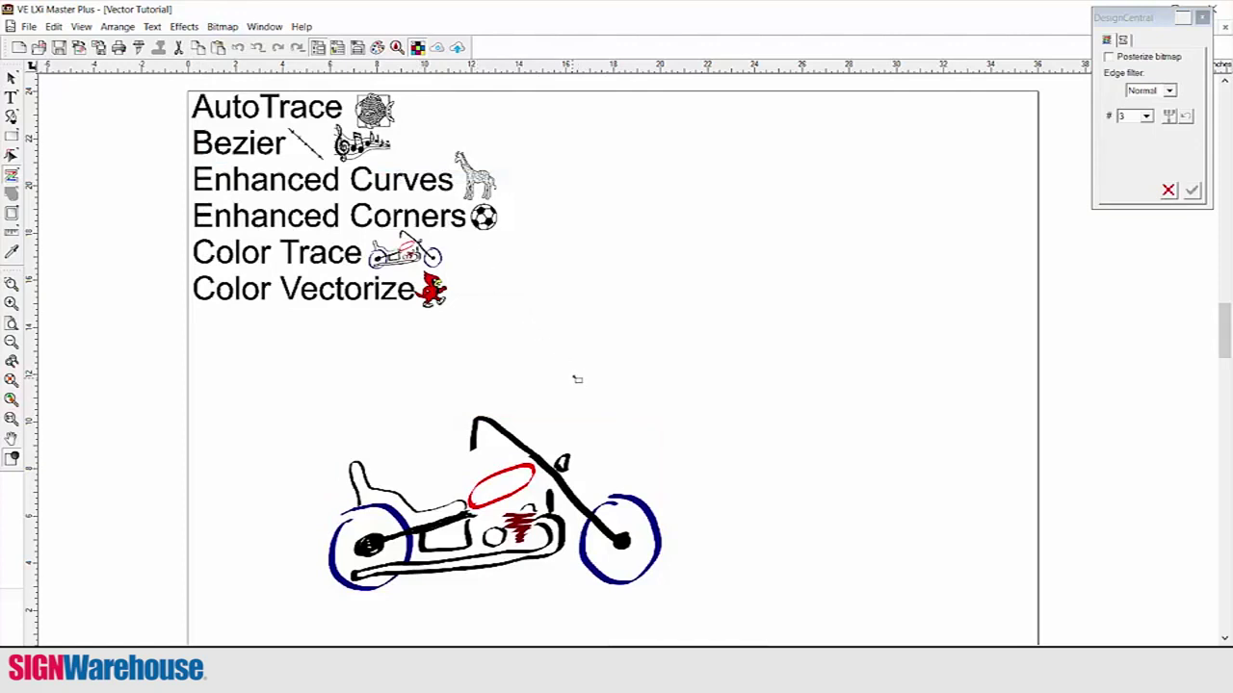
pyautogui.moveTo(691, 364)
pyautogui.mouseDown()
pyautogui.moveTo(660, 575)
pyautogui.moveTo(284, 610)
pyautogui.moveTo(311, 586)
pyautogui.mouseUp()
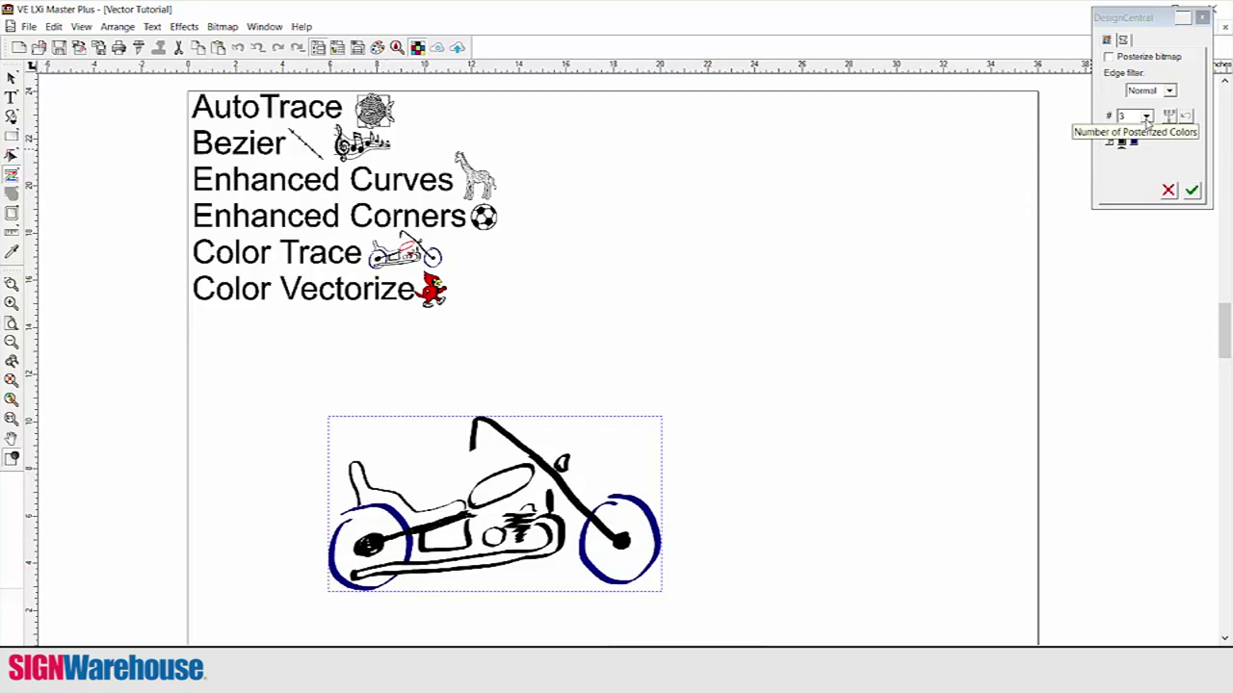
pyautogui.click(1146, 116)
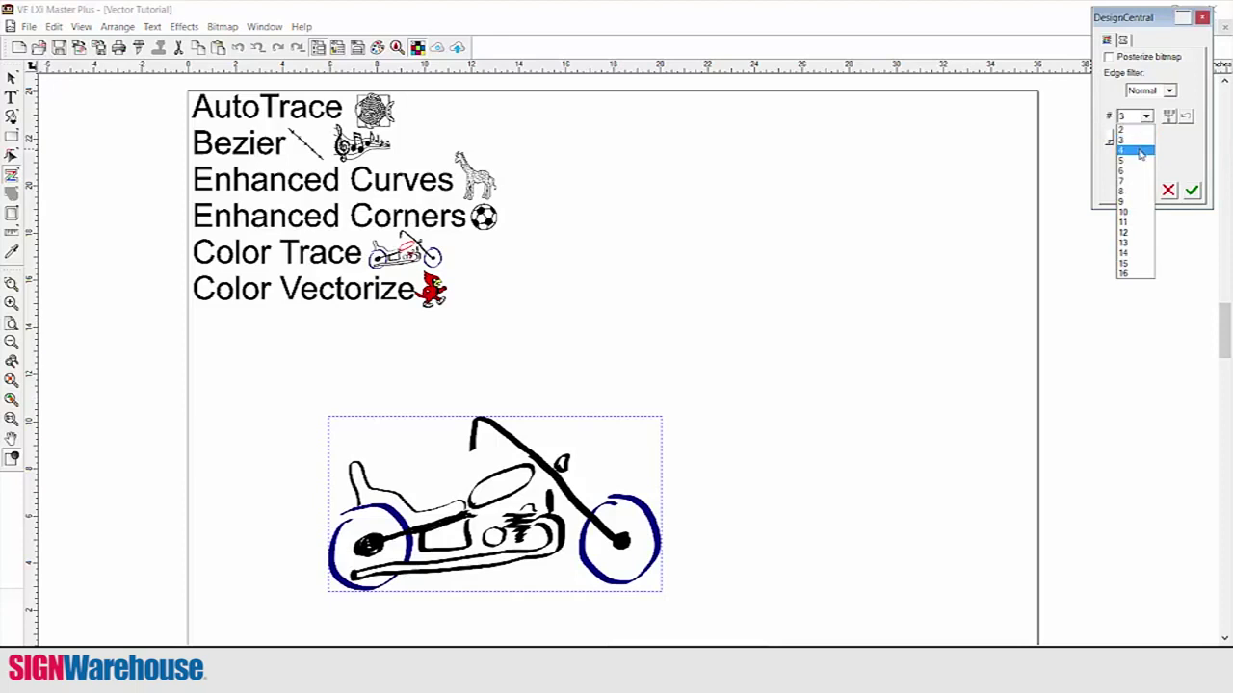
# Compare 4, 5 and 6 posterized colours, then apply the trace at 5 colours.
pyautogui.click(1139, 153)
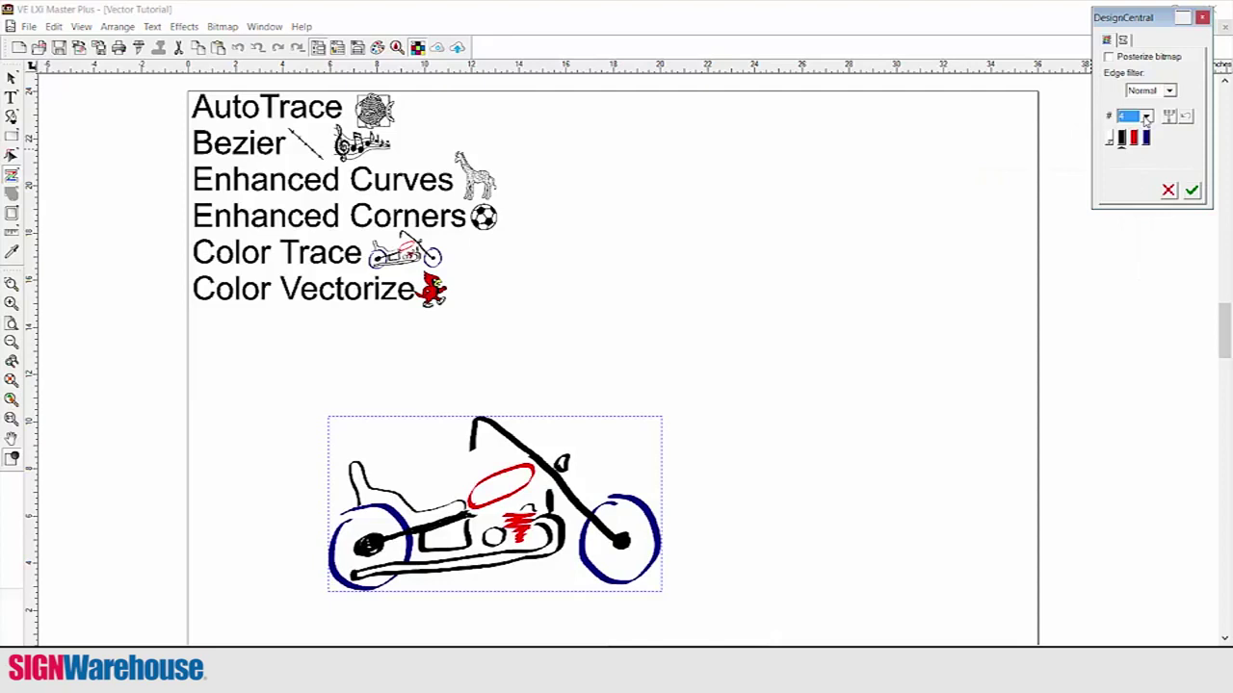
pyautogui.click(1146, 116)
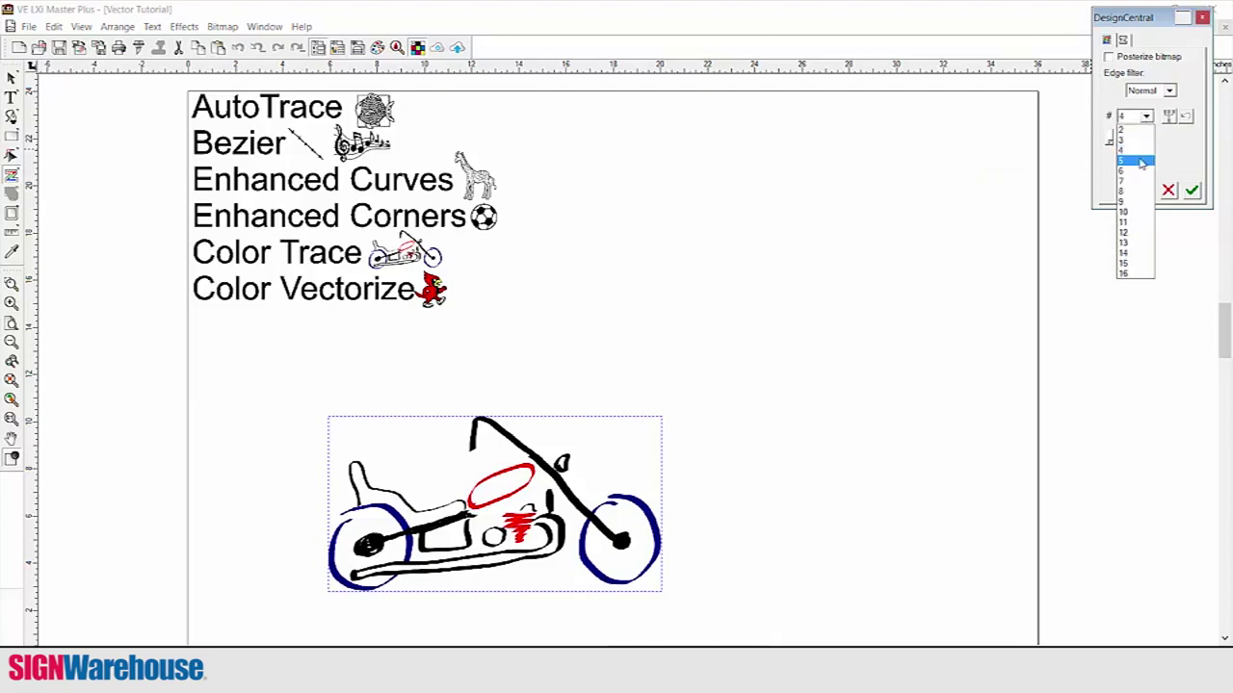
pyautogui.click(1141, 162)
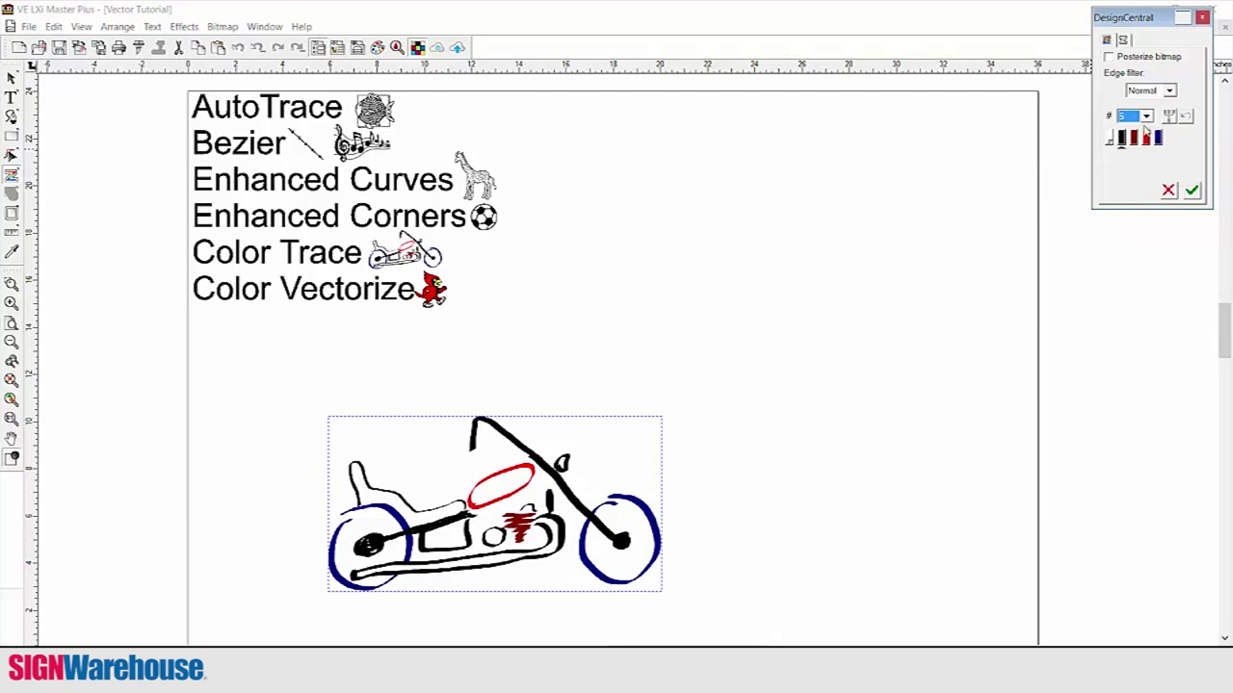
pyautogui.click(1147, 116)
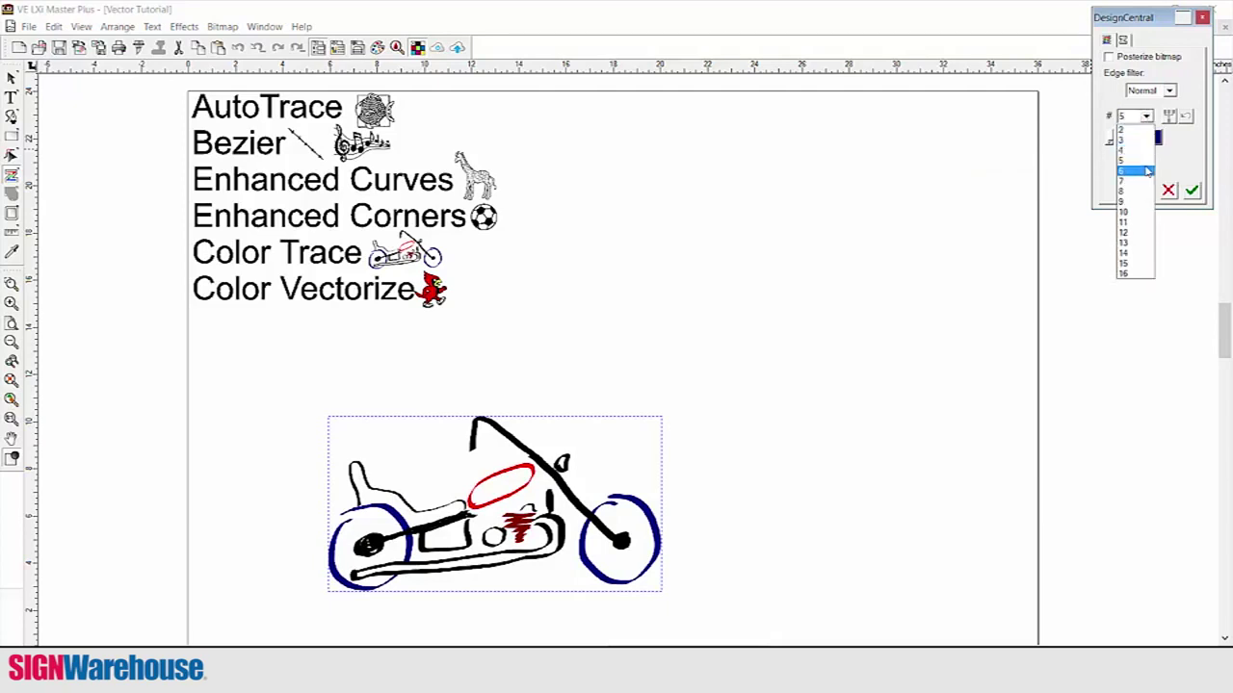
pyautogui.click(1147, 171)
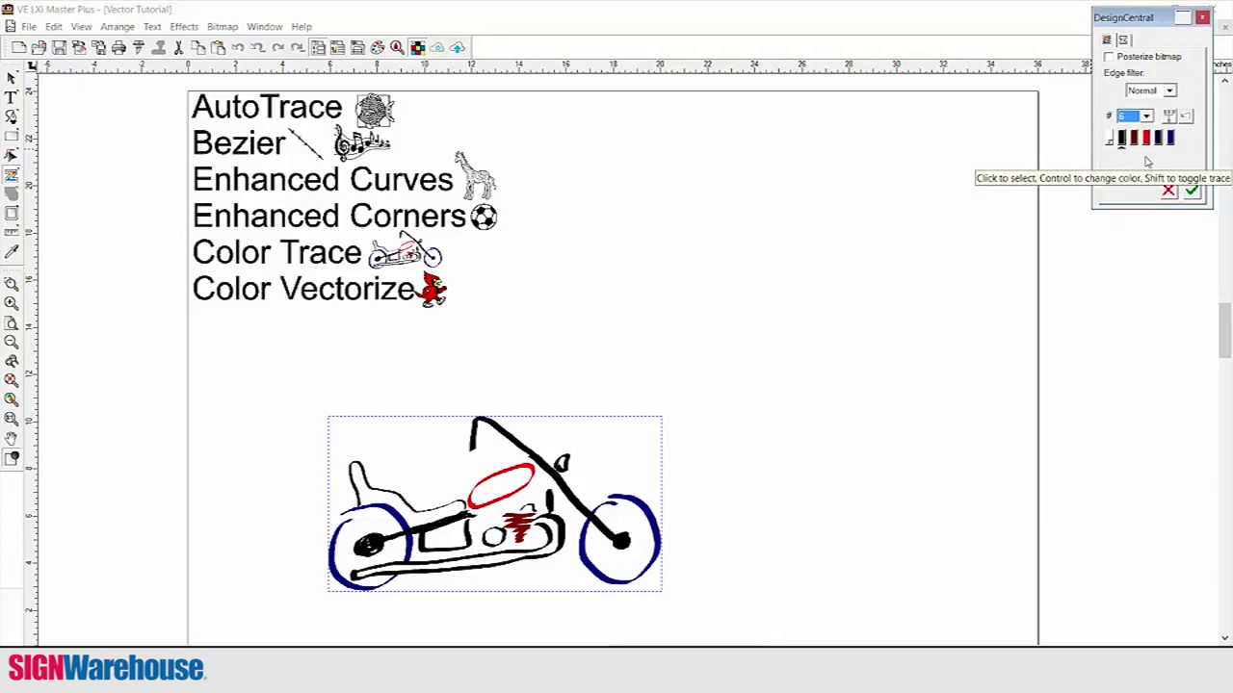
pyautogui.click(1146, 117)
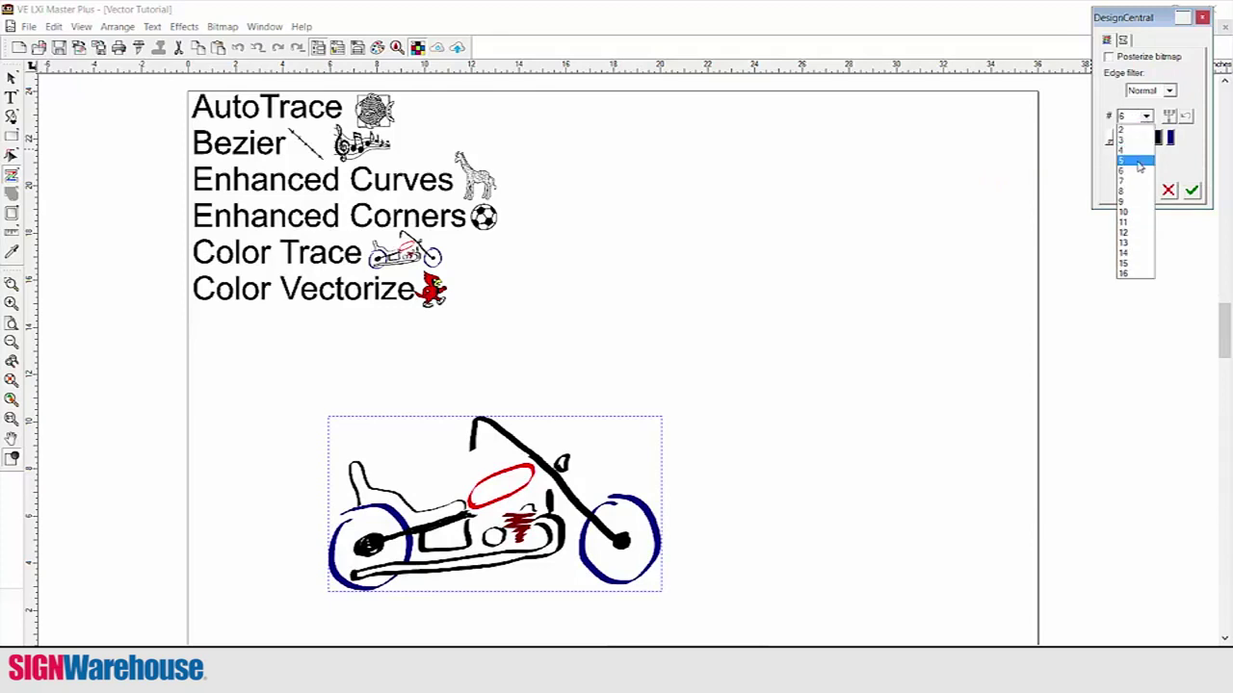
pyautogui.click(1140, 164)
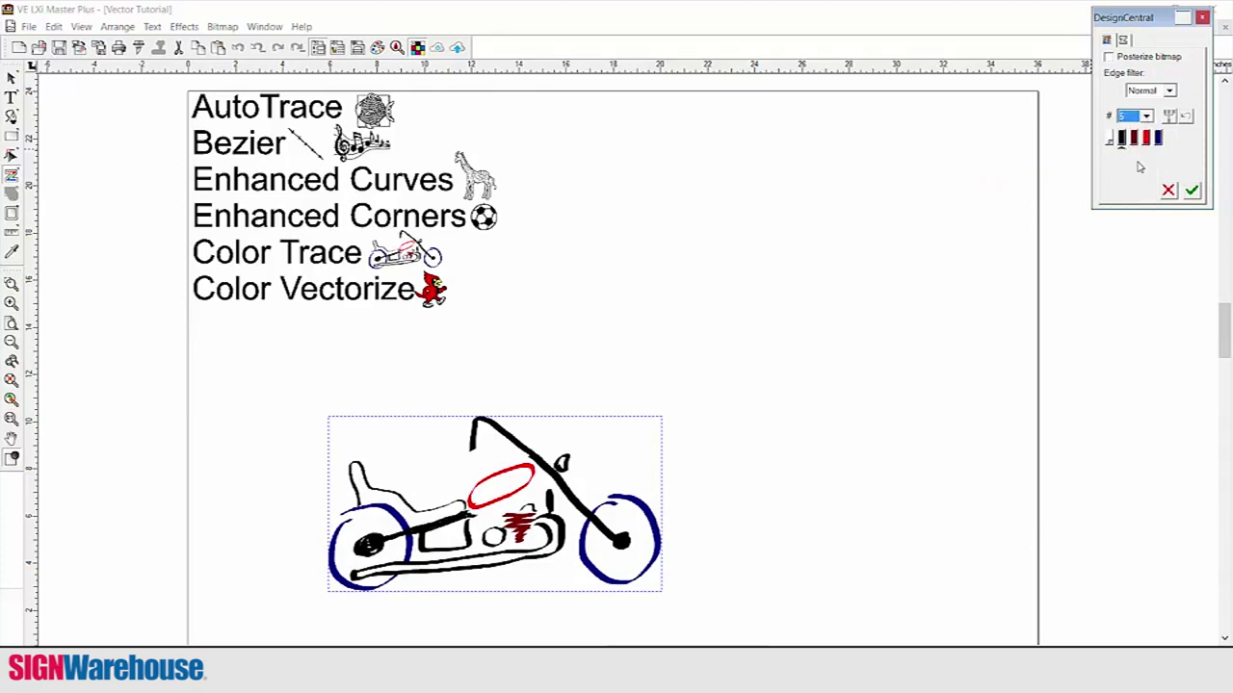
pyautogui.click(1192, 191)
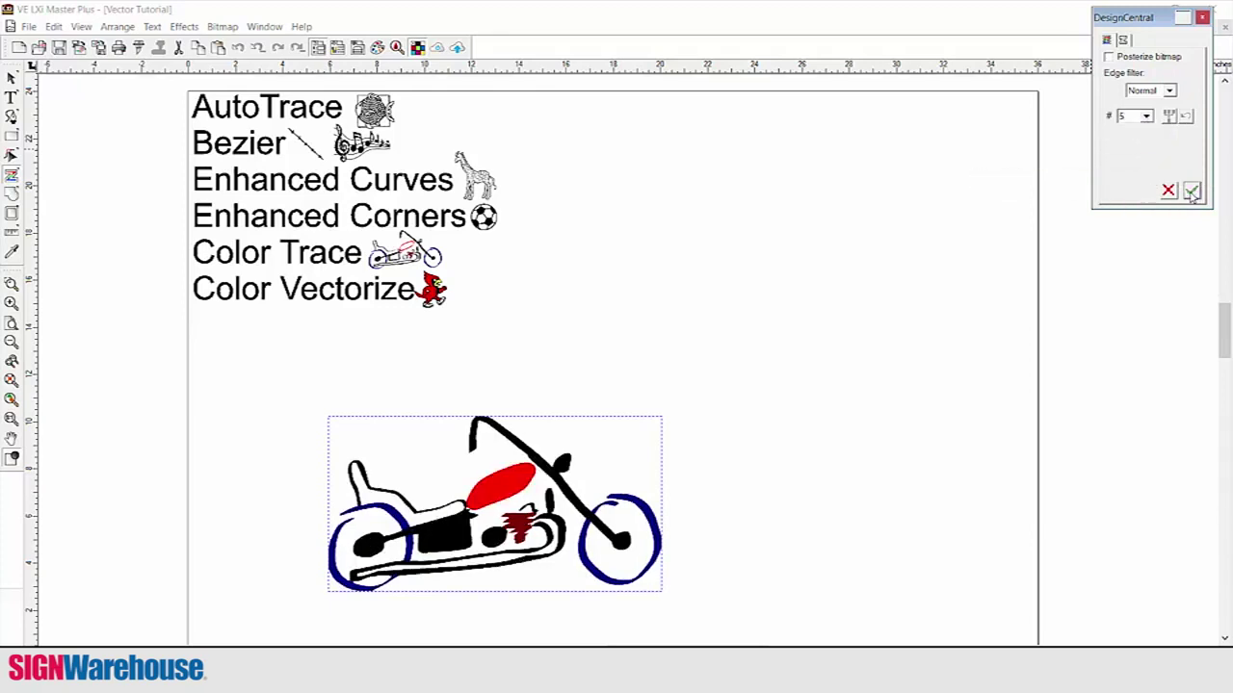
# Move the traced motorcycle up to the right and select the original bitmap.
pyautogui.click(12, 77)
pyautogui.moveTo(526, 479); pyautogui.dragTo(837, 274)
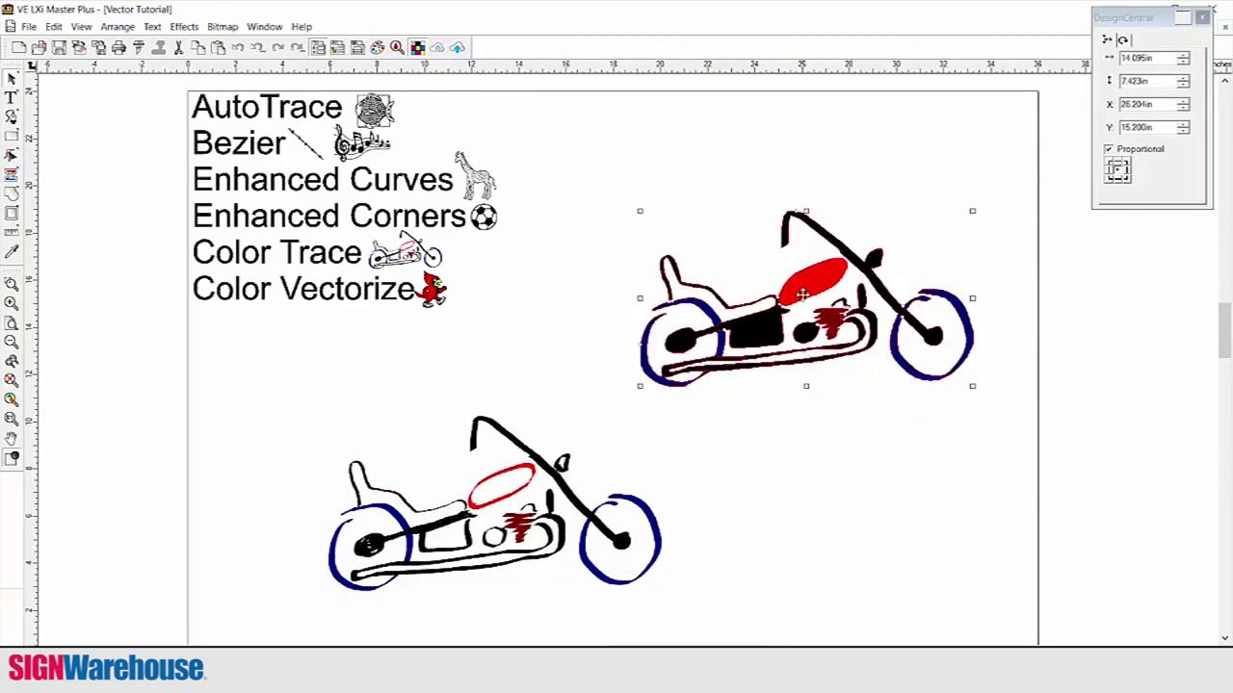
pyautogui.click(550, 477)
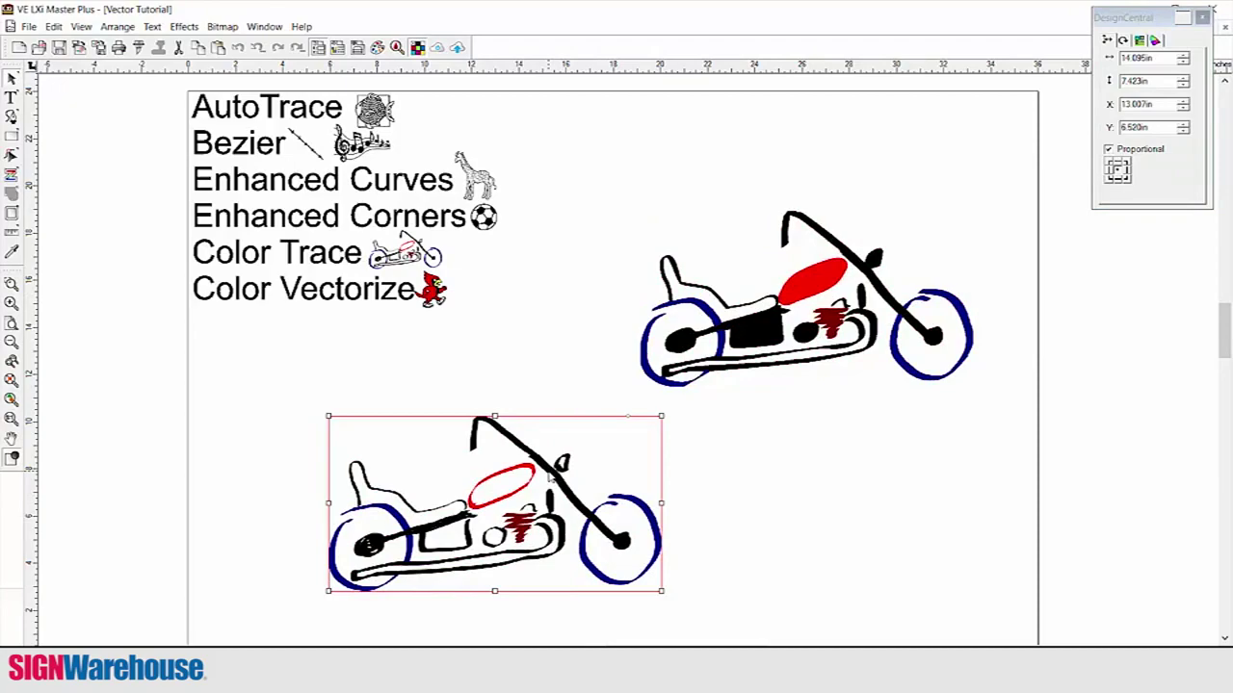
# Set up another Color Trace with a trace area around the original motorcycle.
pyautogui.click(222, 26)
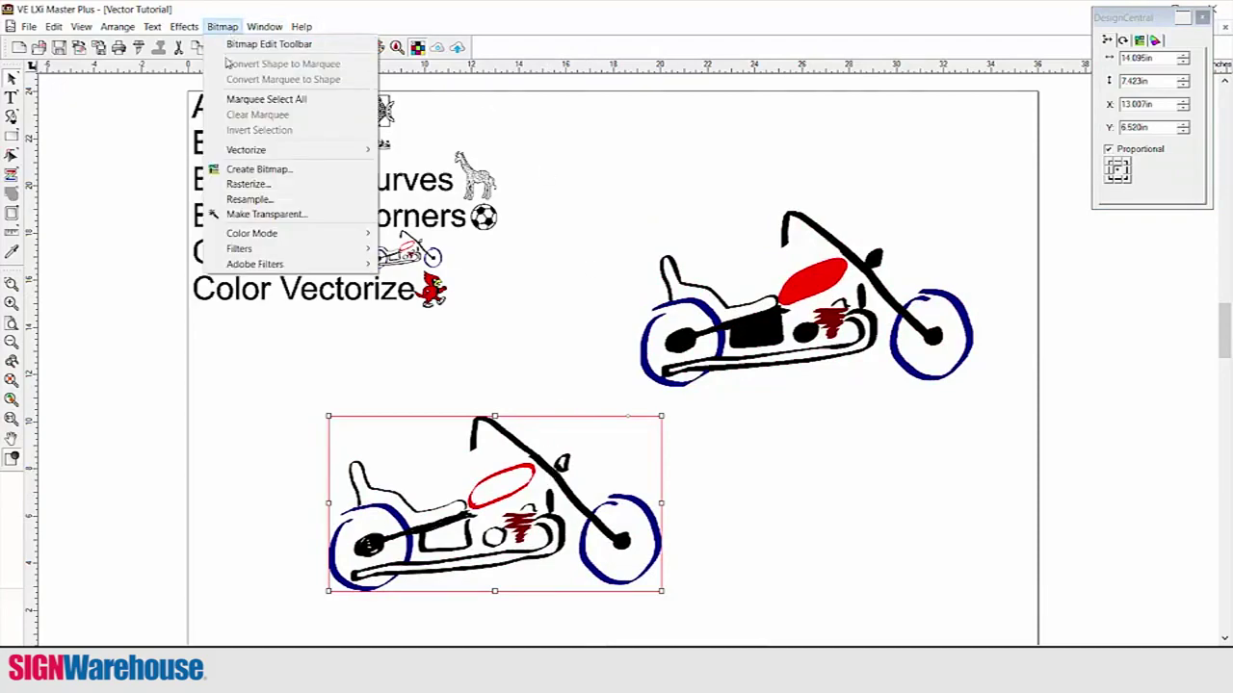
pyautogui.click(226, 28)
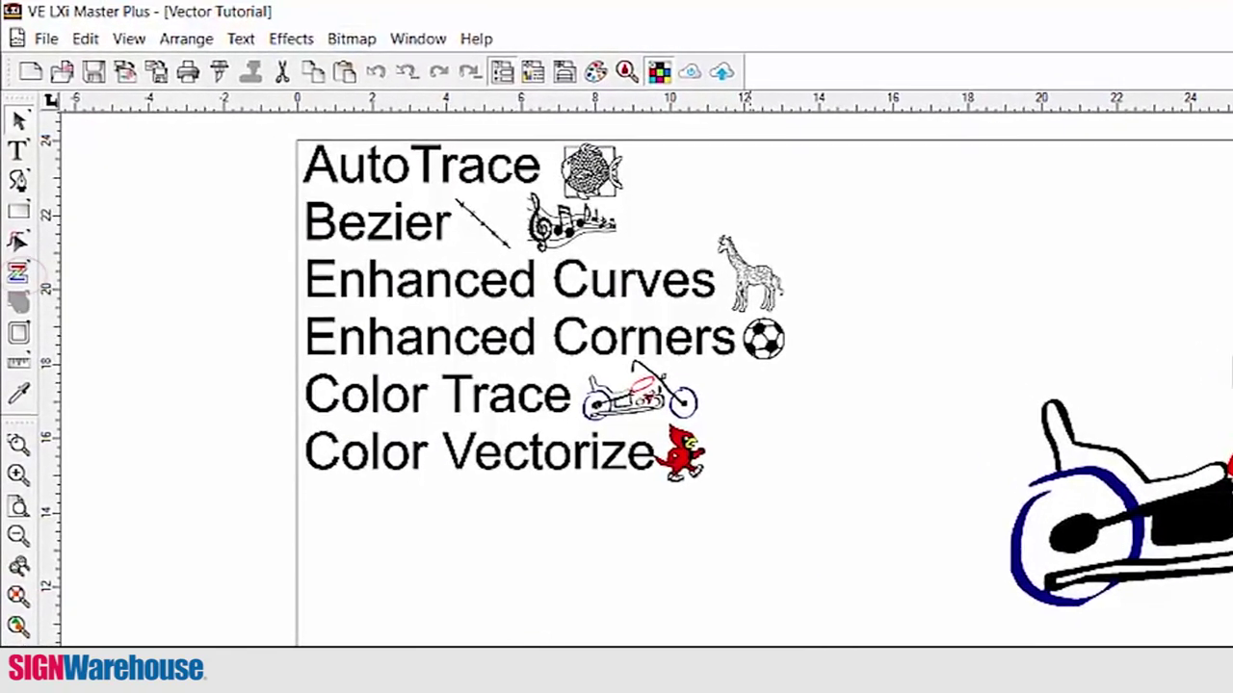
pyautogui.click(18, 272)
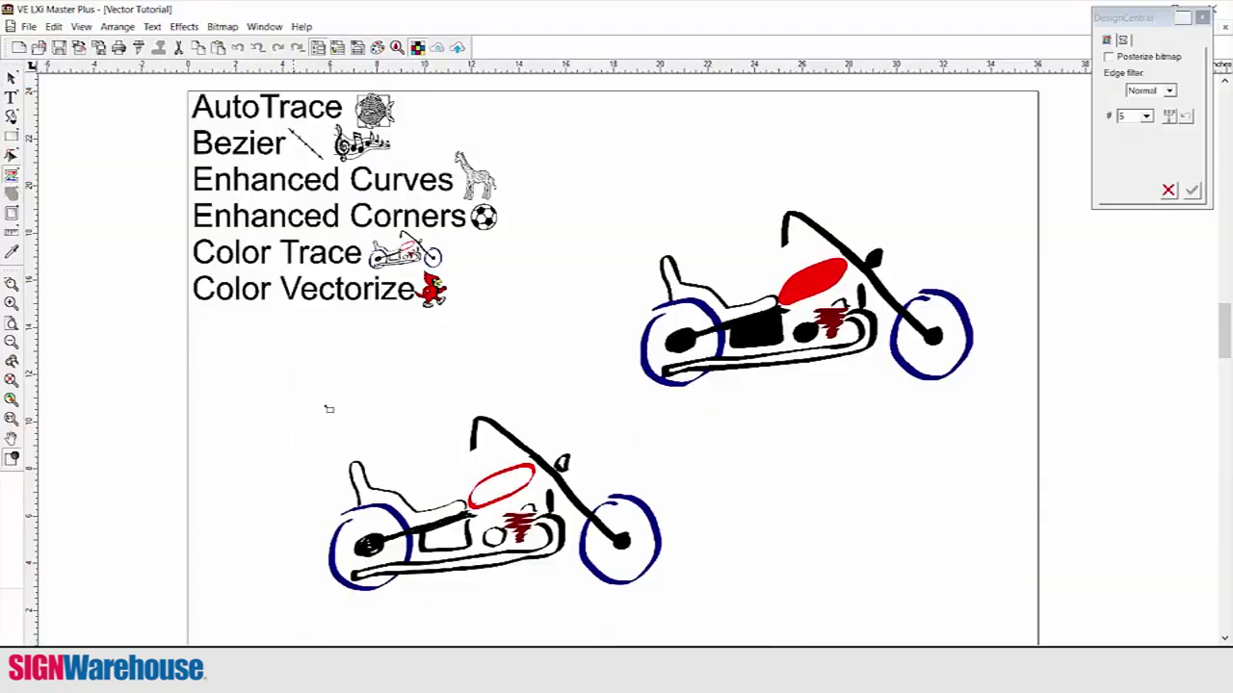
pyautogui.moveTo(290, 369); pyautogui.dragTo(543, 611)
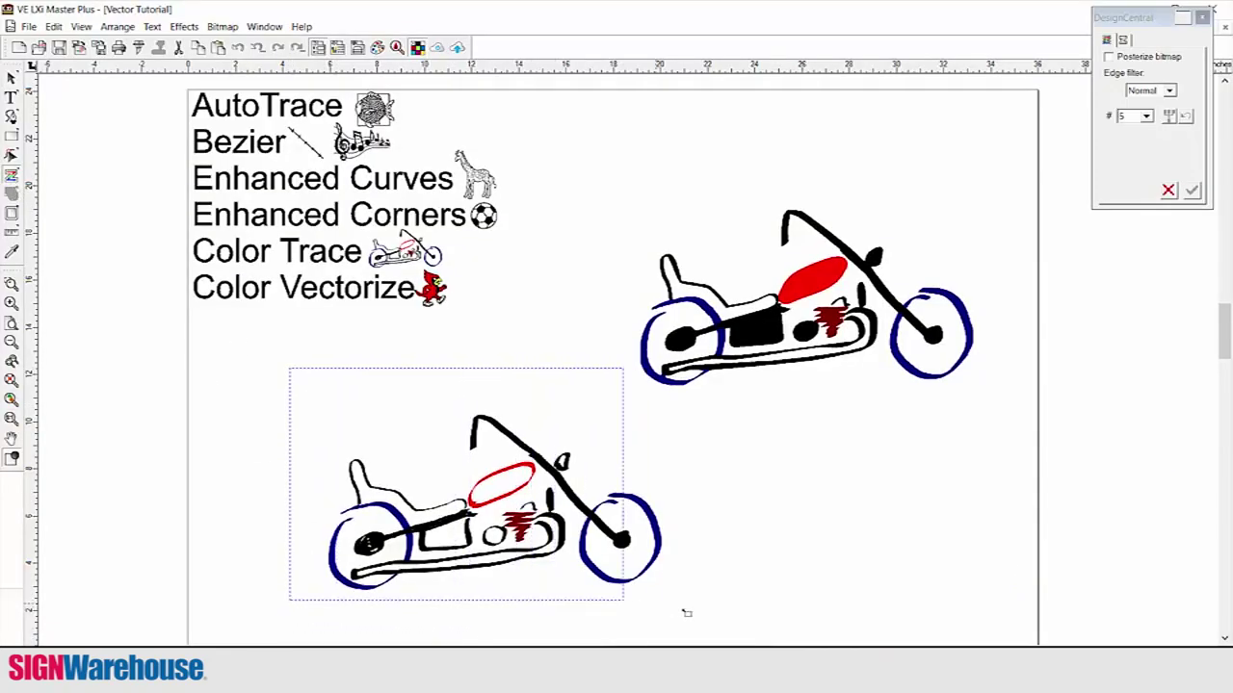
pyautogui.moveTo(686, 612); pyautogui.dragTo(702, 616)
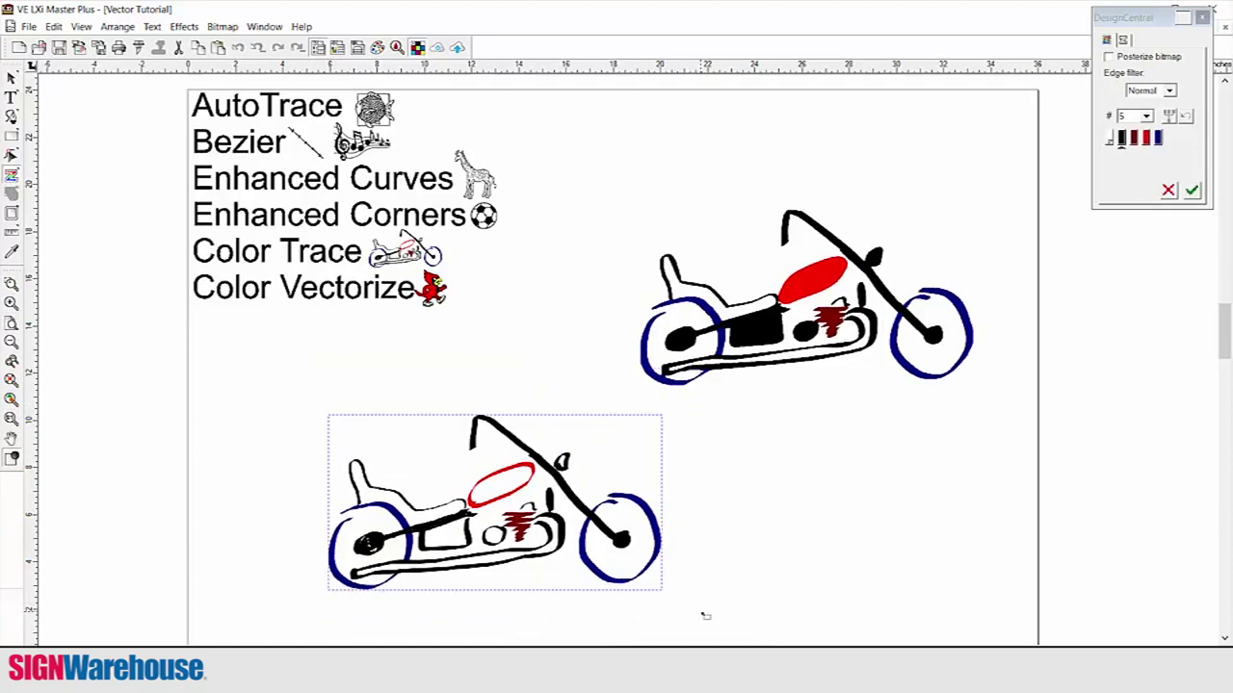
# Apply the colour trace with white picked, then drag a copy of the traced motorcycle to the right.
pyautogui.click(1110, 140)
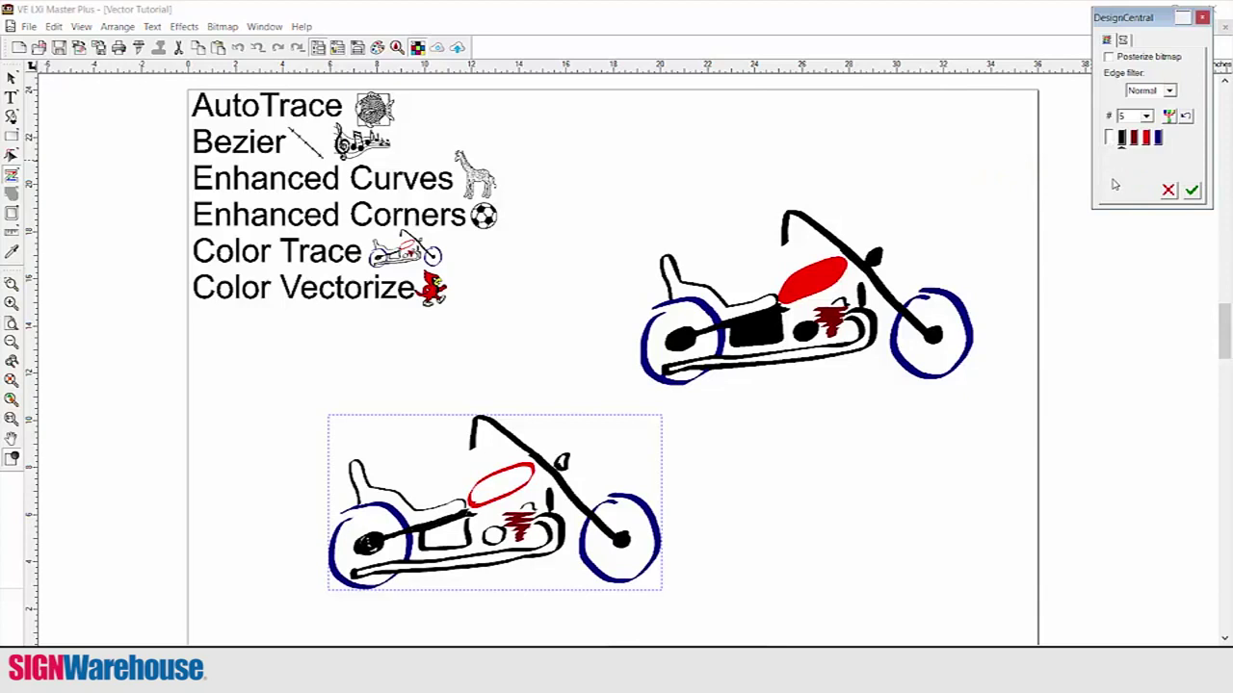
pyautogui.click(1193, 191)
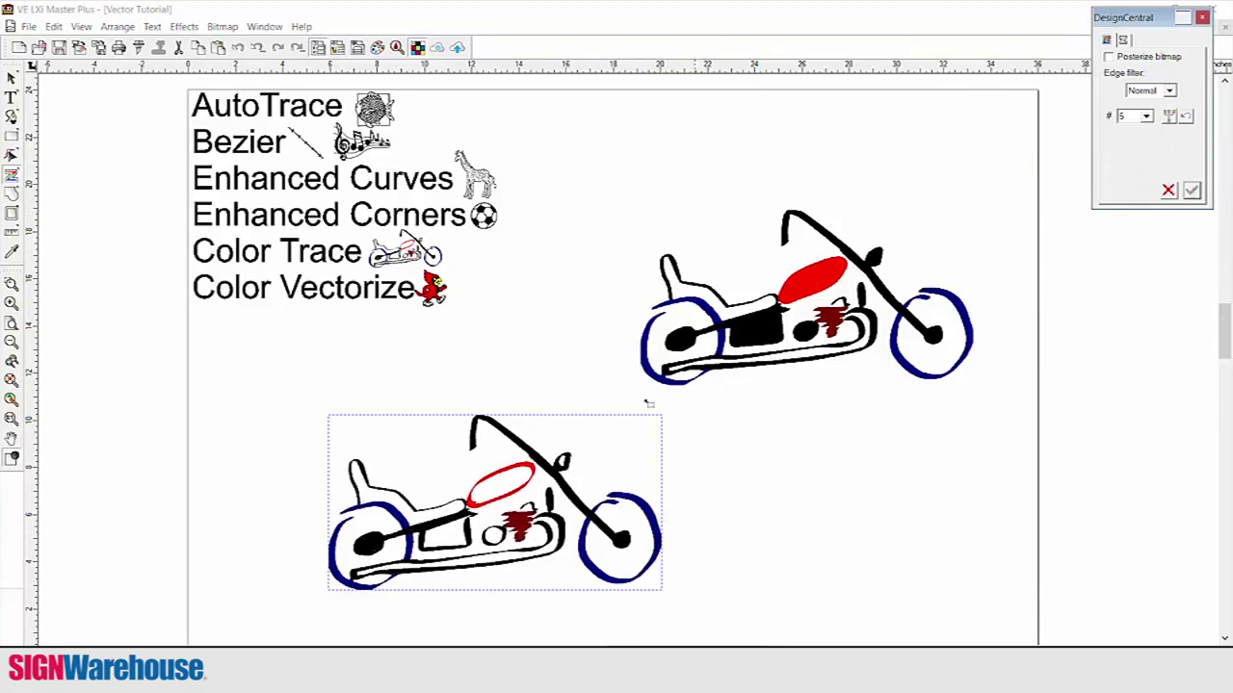
pyautogui.press('space')
pyautogui.moveTo(569, 464); pyautogui.dragTo(944, 485)
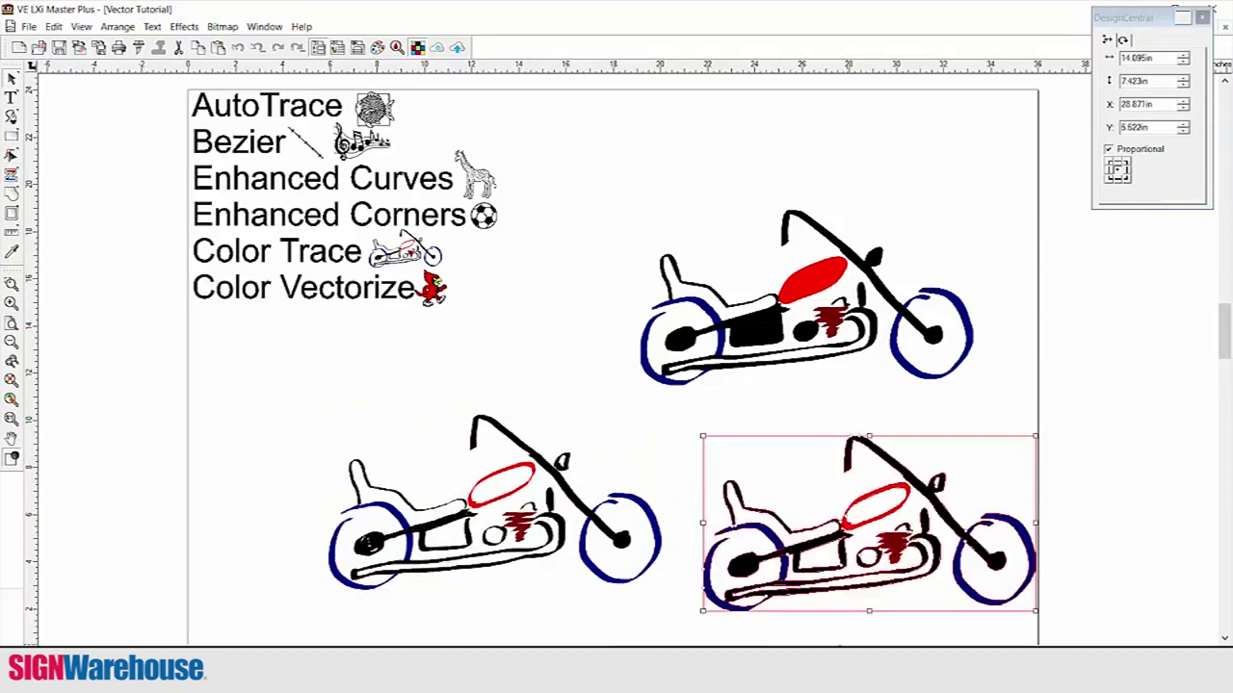
pyautogui.click(679, 465)
# Pull the copy's front wheel pieces, seat and red tank apart.
pyautogui.scroll(2, 676, 481)
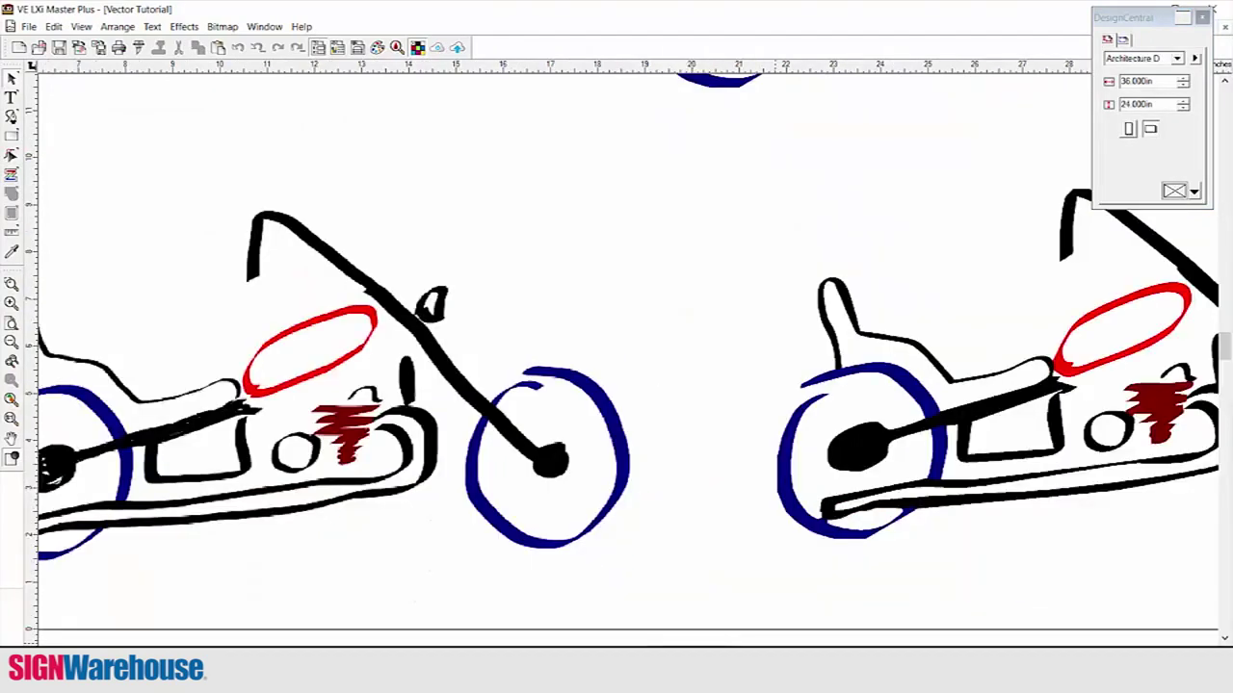
pyautogui.moveTo(688, 539); pyautogui.dragTo(630, 533)
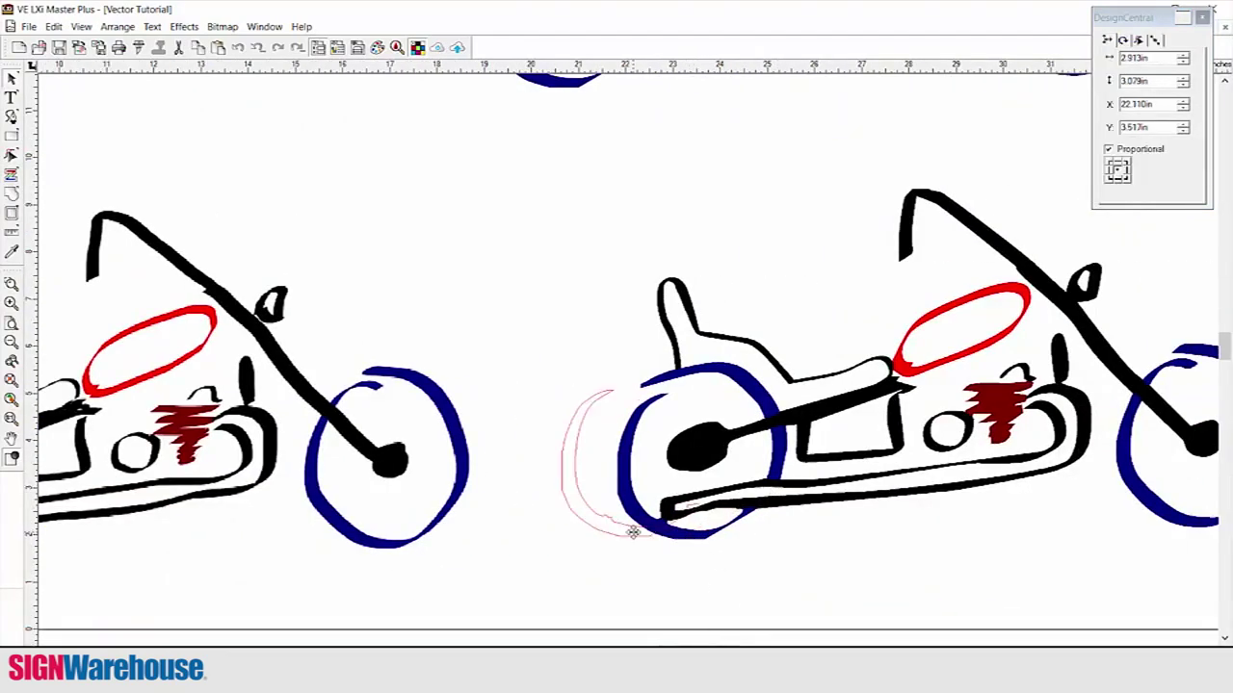
pyautogui.moveTo(672, 383); pyautogui.dragTo(586, 181)
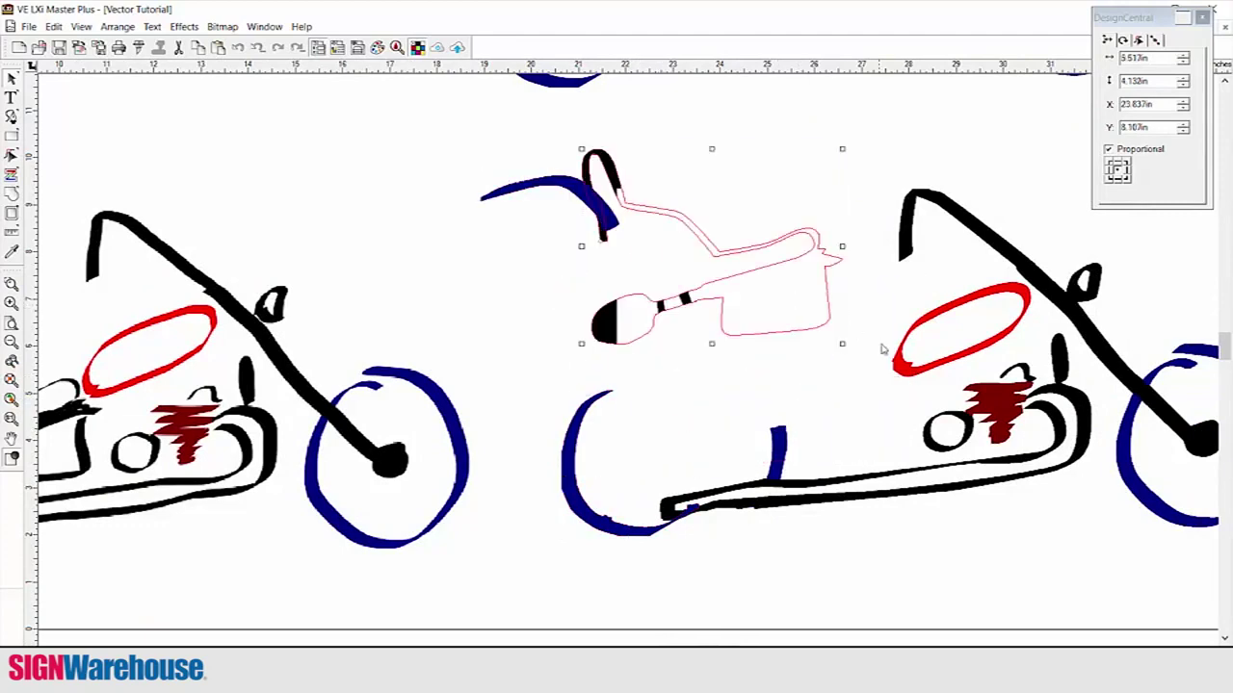
pyautogui.moveTo(963, 289); pyautogui.dragTo(917, 337)
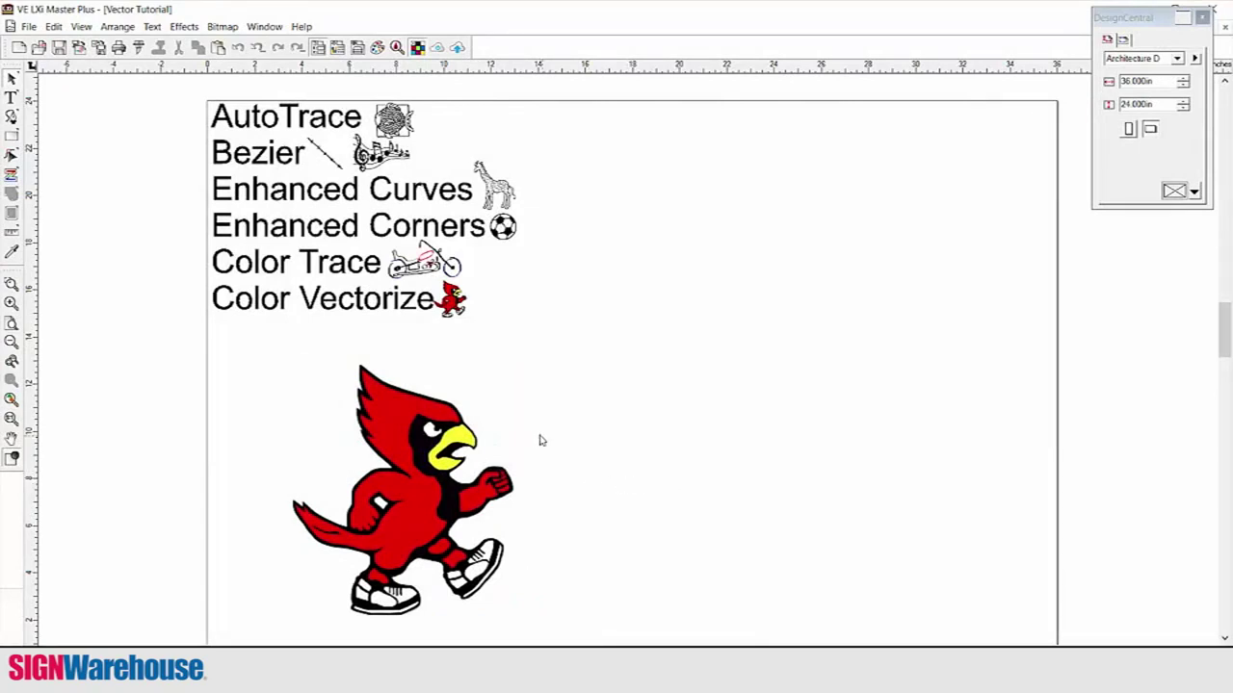
# Open Color Vectorization for the selected cardinal image and sample its black.
pyautogui.click(492, 493)
pyautogui.click(222, 26)
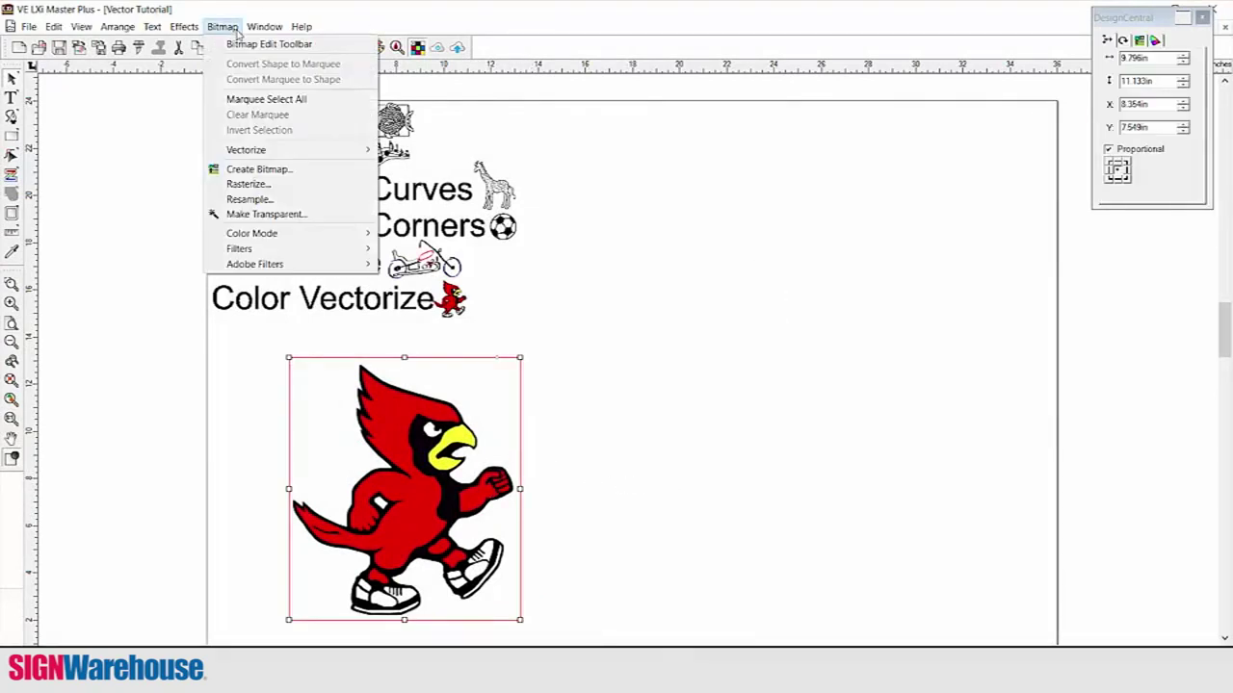
pyautogui.moveTo(260, 152)
pyautogui.click(433, 281)
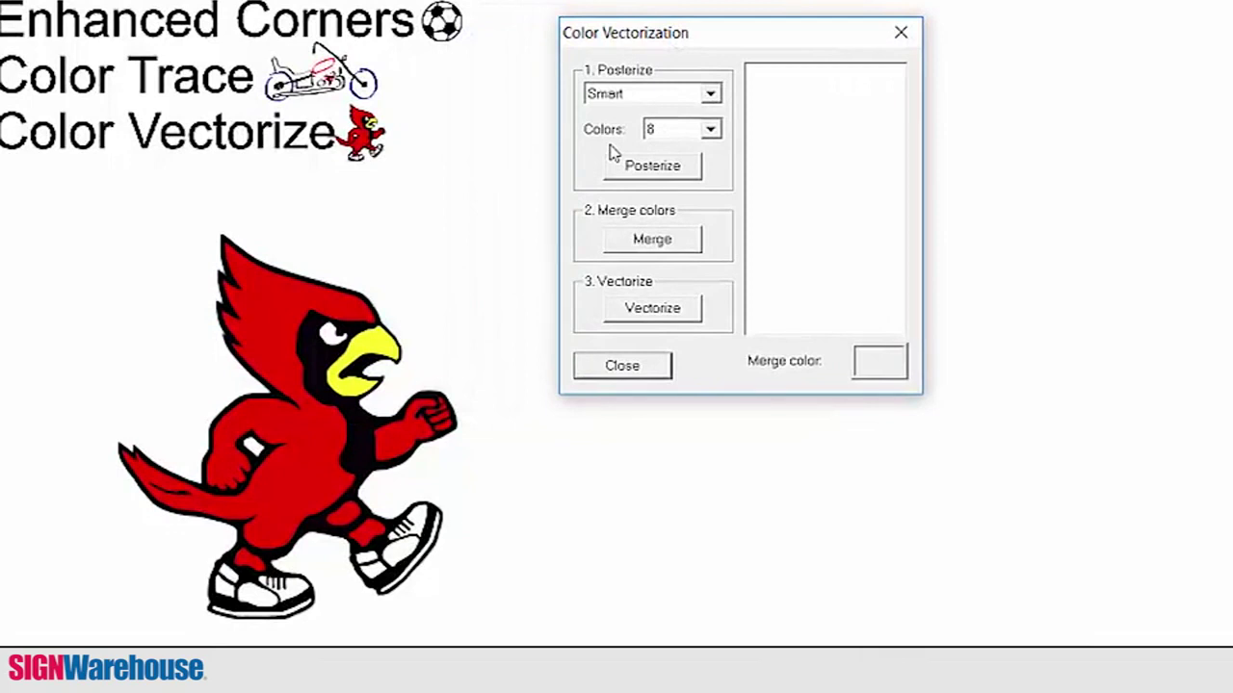
pyautogui.click(287, 271)
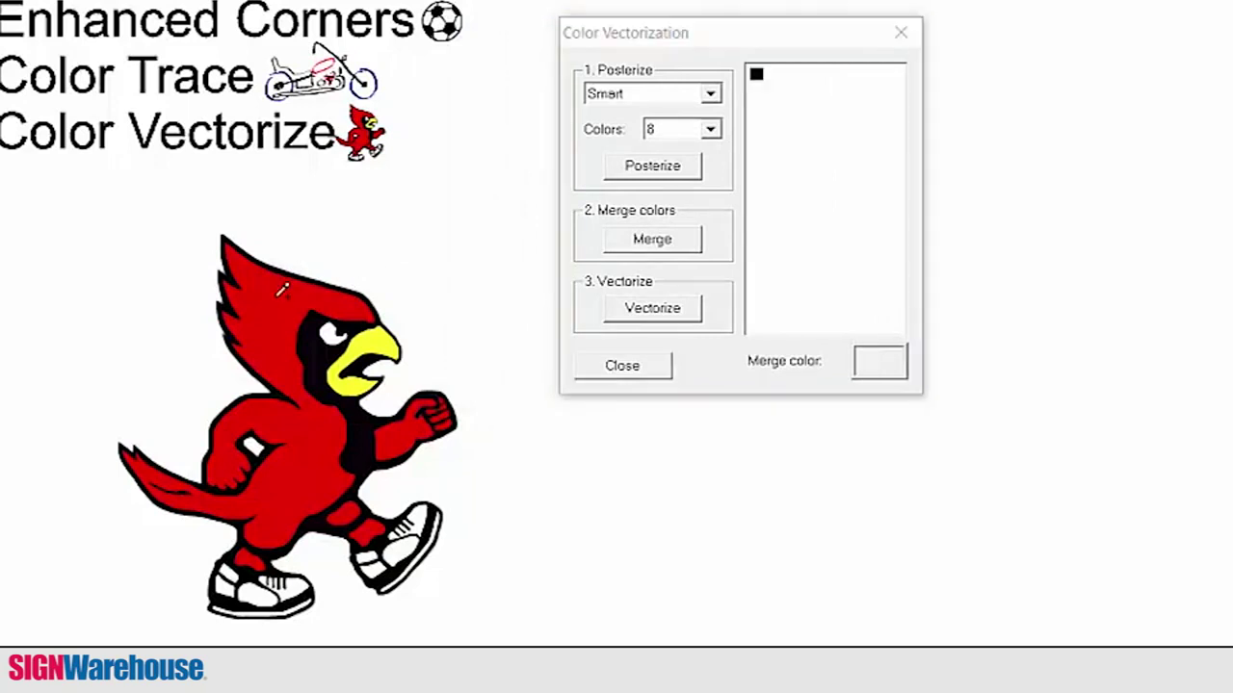
# Sample the cardinal's red, beak yellow, leg red and shoe-outline black, then posterize to them.
pyautogui.click(273, 299)
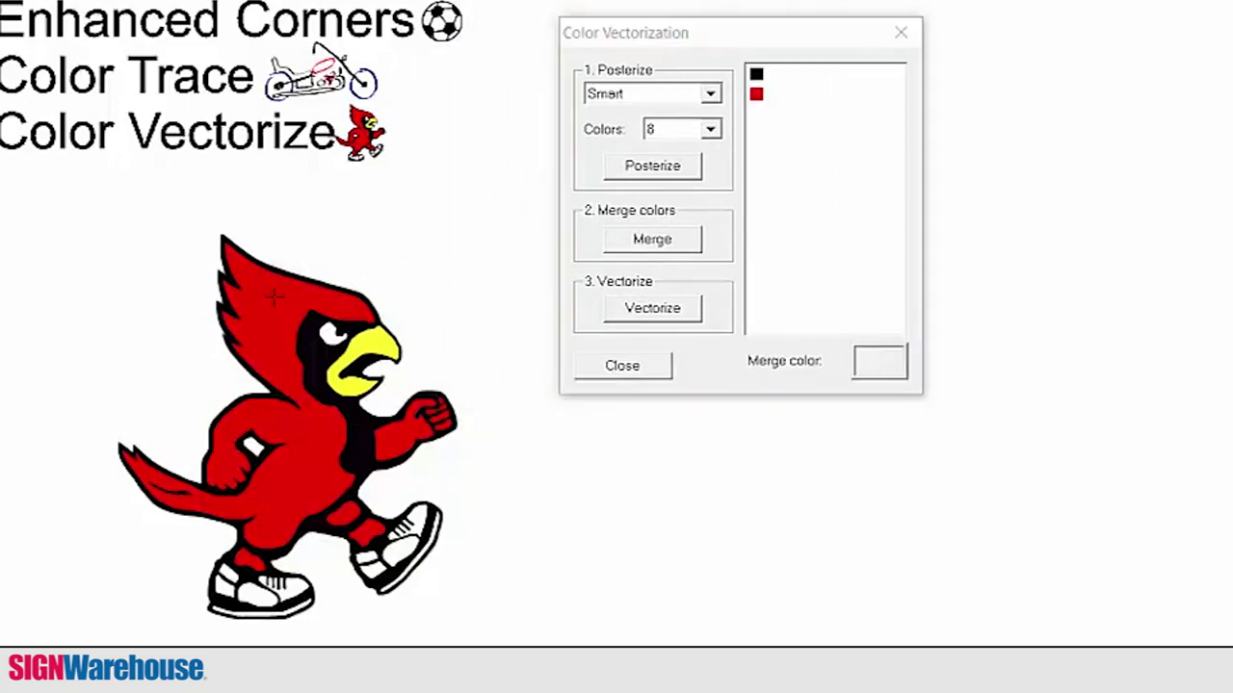
pyautogui.click(378, 333)
pyautogui.click(342, 513)
pyautogui.click(371, 556)
pyautogui.click(384, 574)
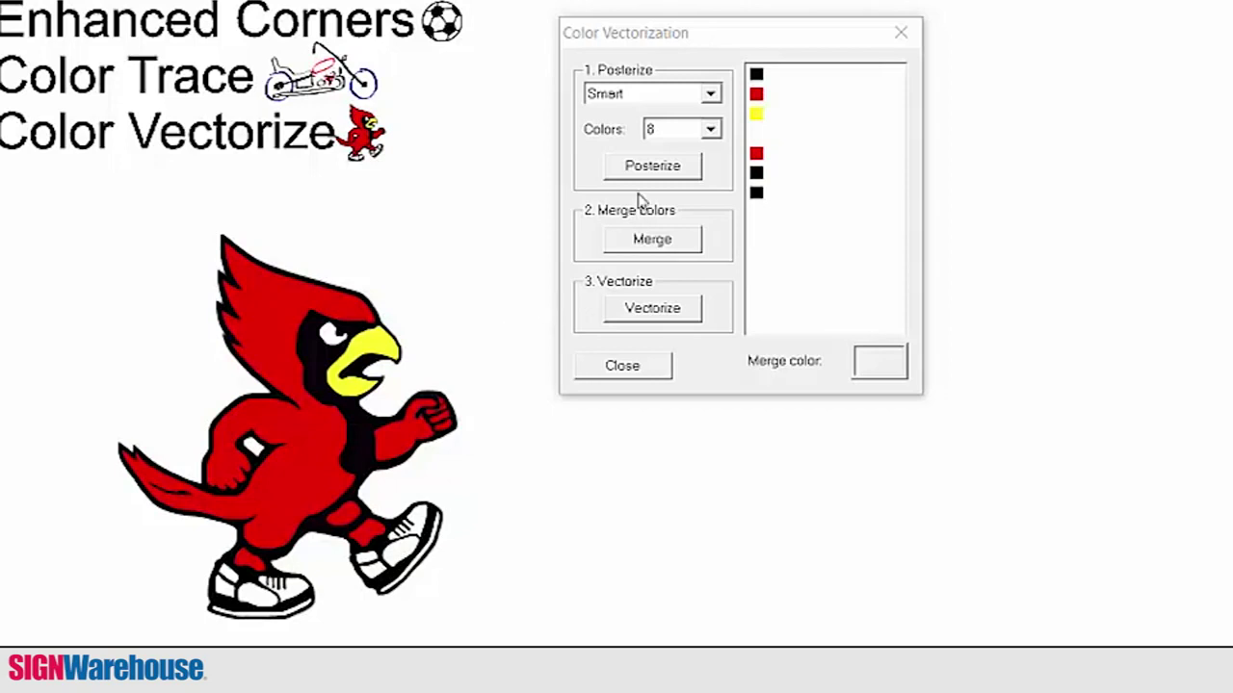
pyautogui.click(685, 164)
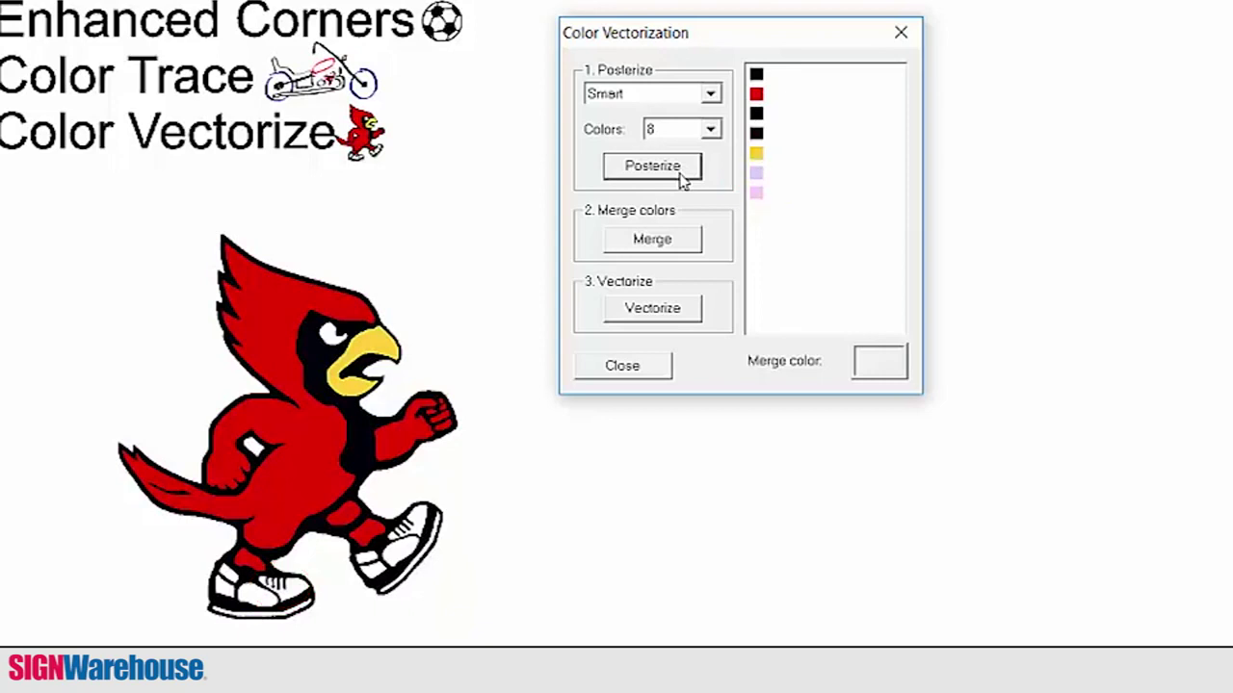
# Pick the third swatch, black, as the duplicate black to merge.
pyautogui.click(757, 115)
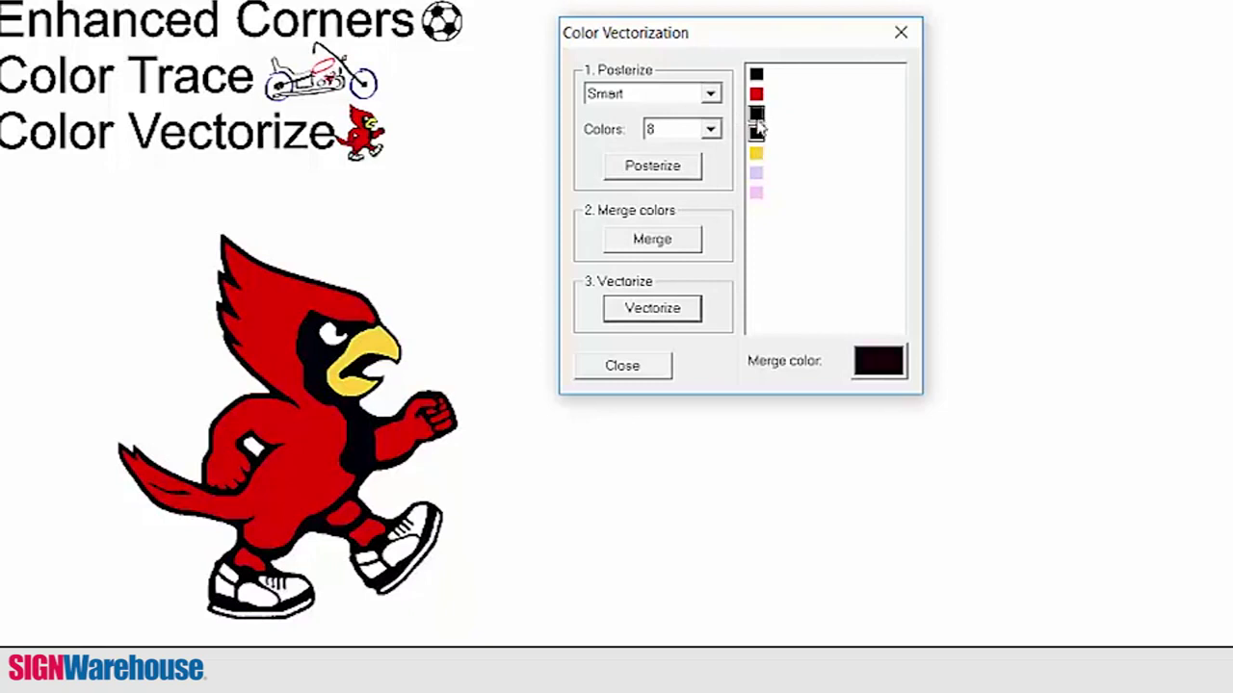
# Merge the two black swatches into one, then merge the pale pink with the lavender.
pyautogui.keyDown('ctrl'); pyautogui.click(756, 74); pyautogui.keyUp('ctrl')
pyautogui.click(689, 238)
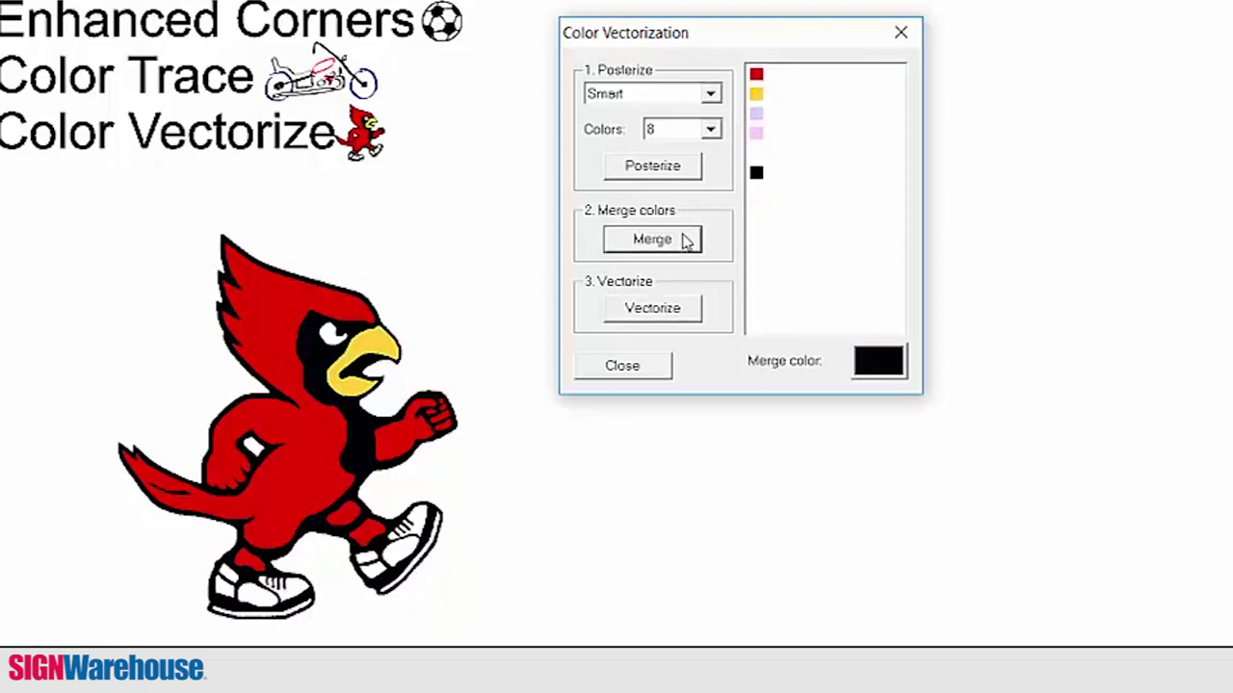
pyautogui.click(756, 133)
pyautogui.keyDown('ctrl'); pyautogui.click(756, 113); pyautogui.keyUp('ctrl')
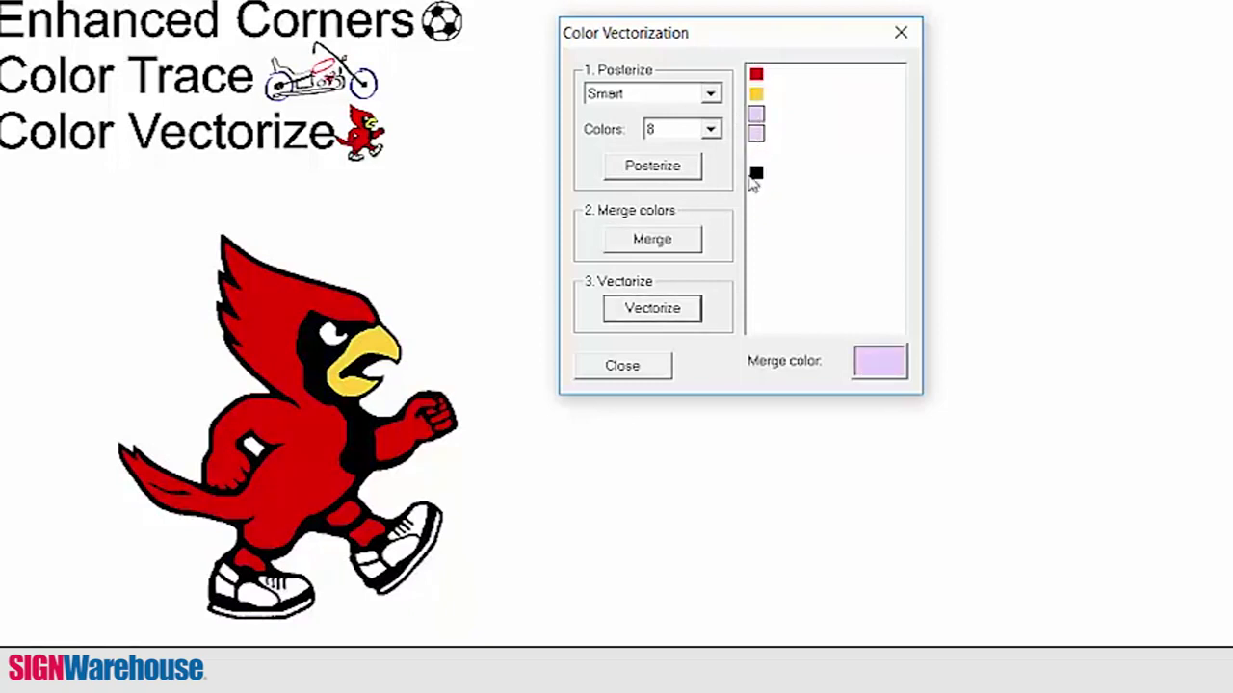
pyautogui.click(668, 233)
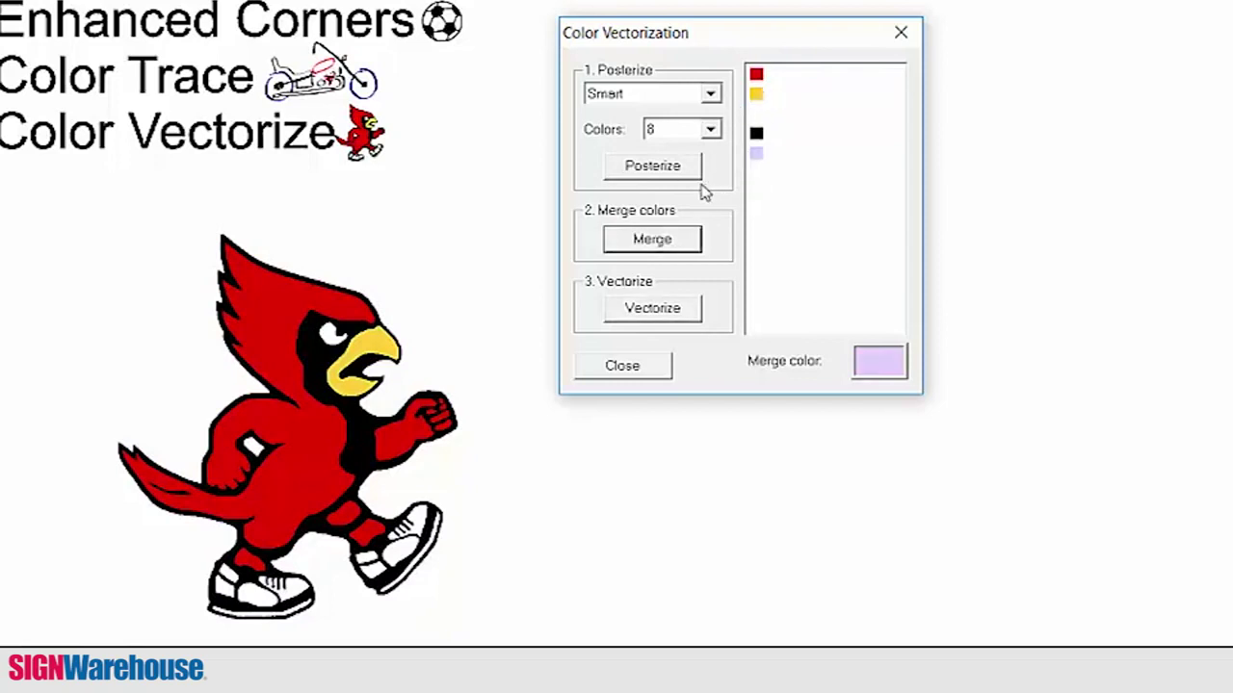
# Vectorize the cardinal with the reduced palette and inspect the traced bird's shapes.
pyautogui.click(670, 305)
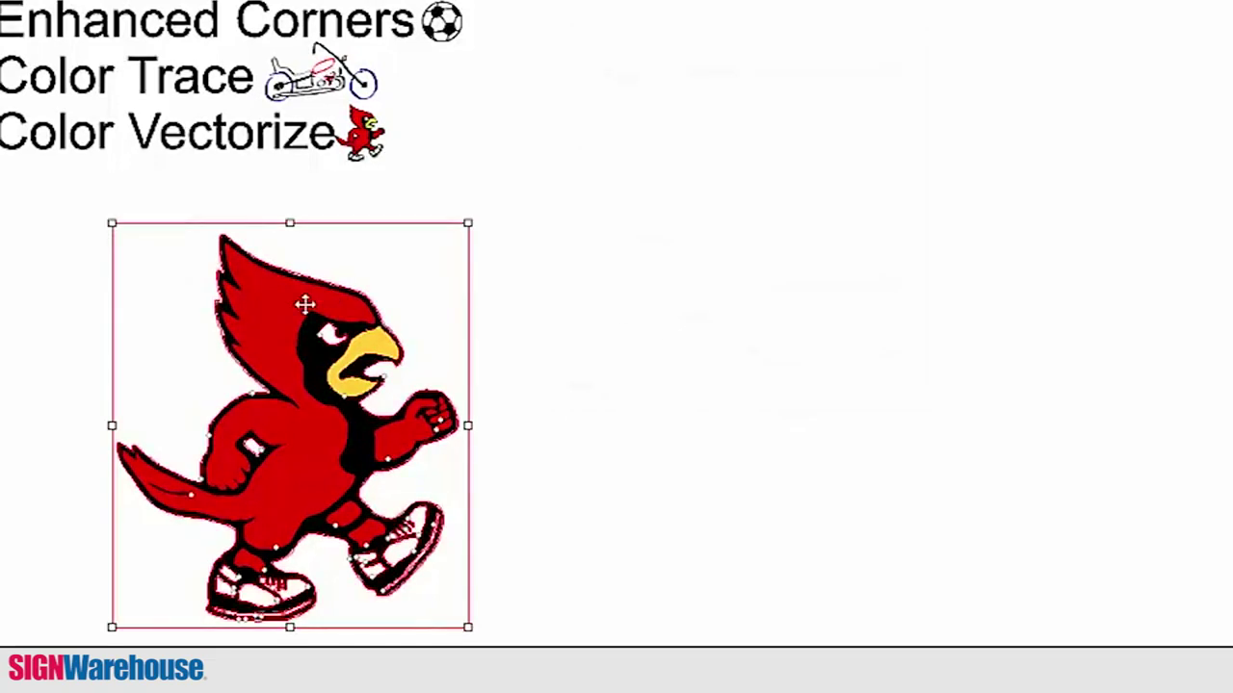
pyautogui.moveTo(306, 304)
pyautogui.mouseDown()
pyautogui.moveTo(803, 231)
pyautogui.moveTo(510, 330)
pyautogui.mouseUp()
pyautogui.click(561, 398)
pyautogui.hotkey('ctrl', 'z')
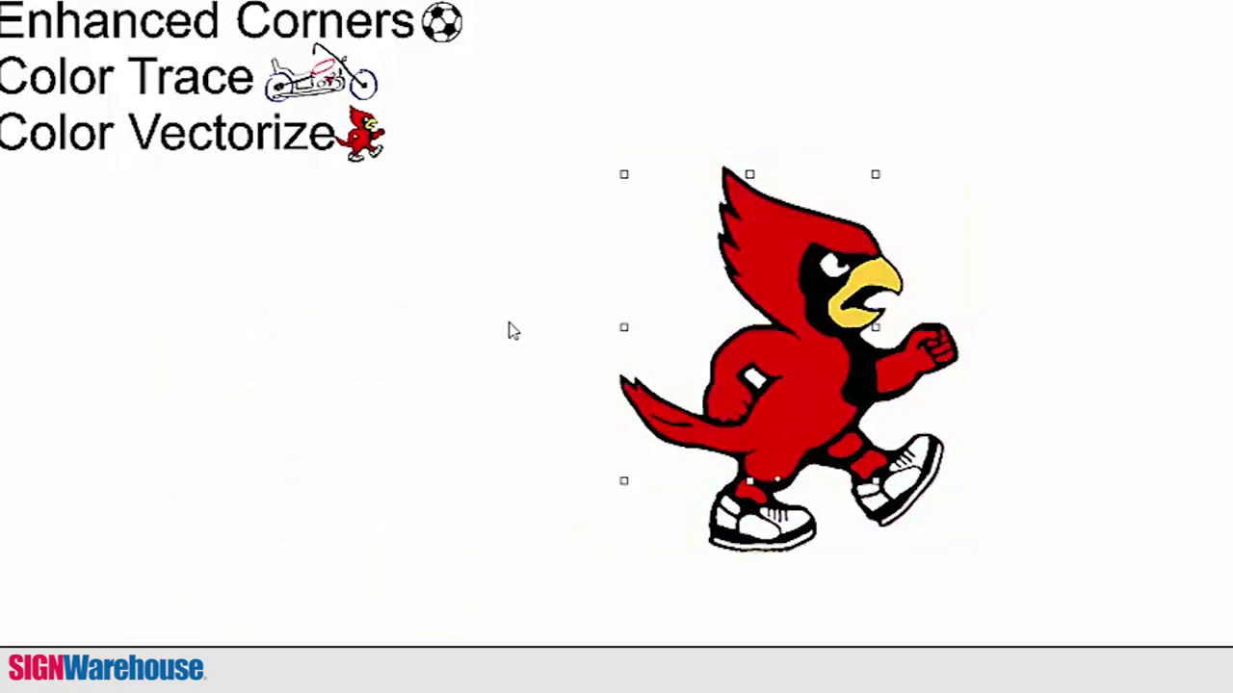
pyautogui.click(963, 168)
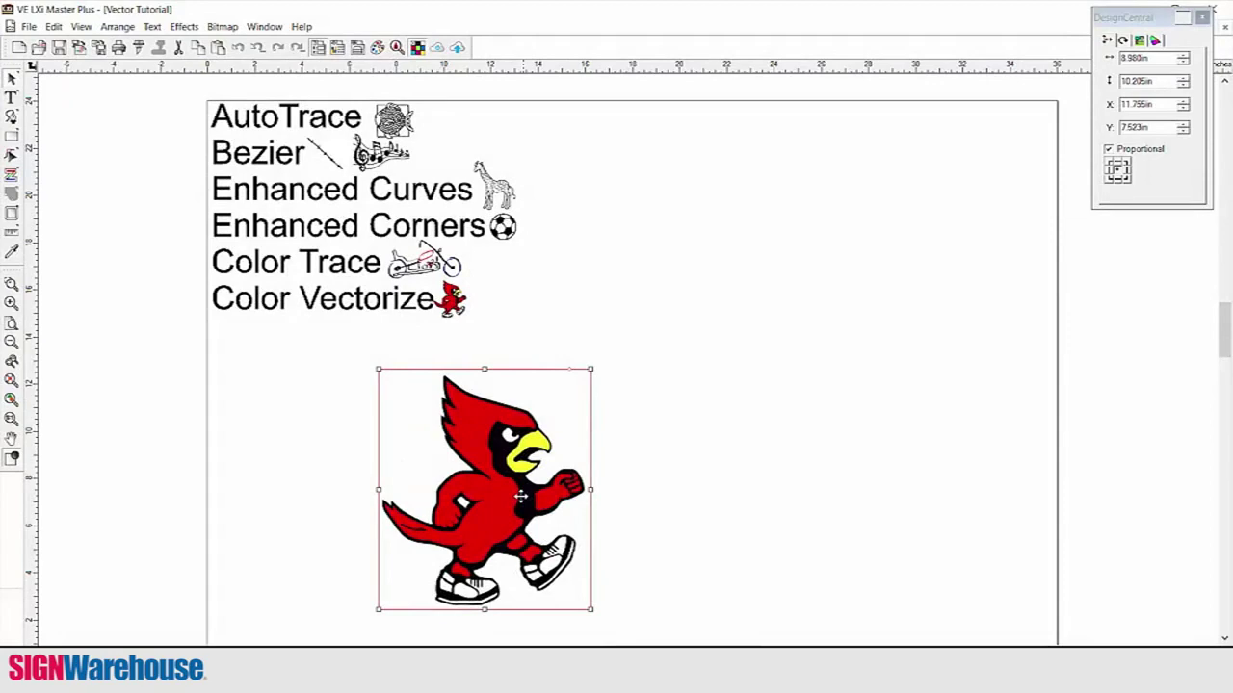
# Reopen Color Vectorization from the Bitmap menu and set Posterize to Manual.
pyautogui.click(221, 26)
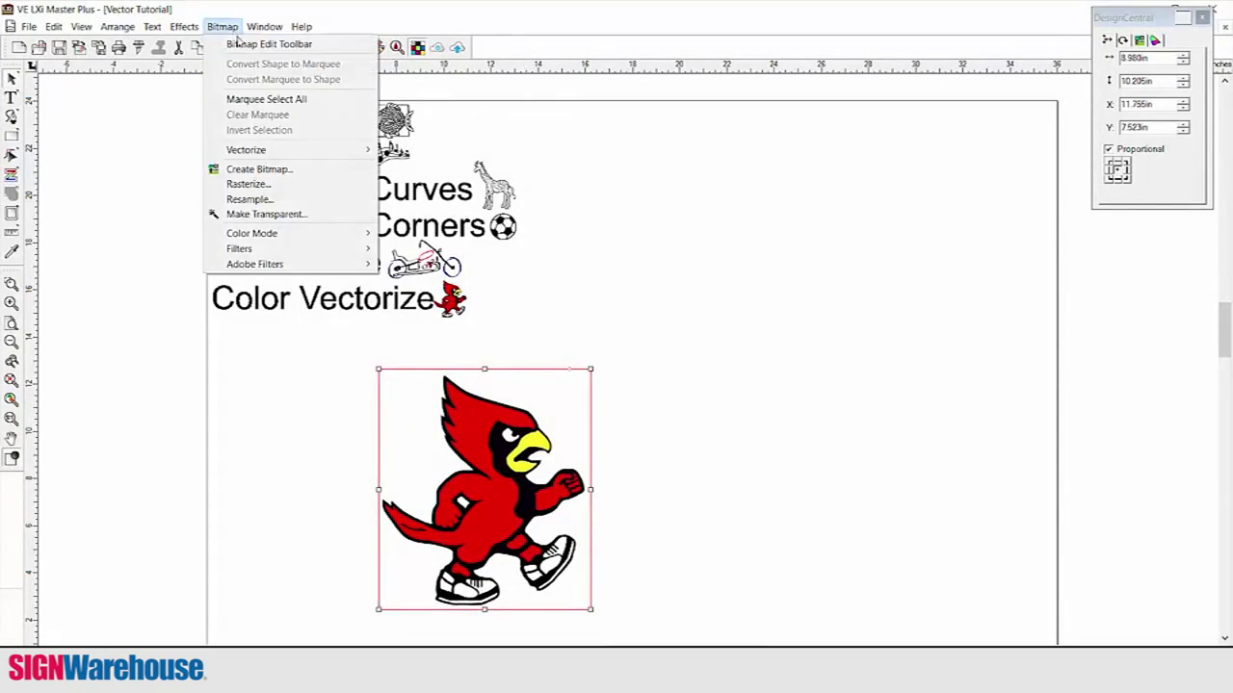
pyautogui.click(253, 150)
pyautogui.click(675, 175)
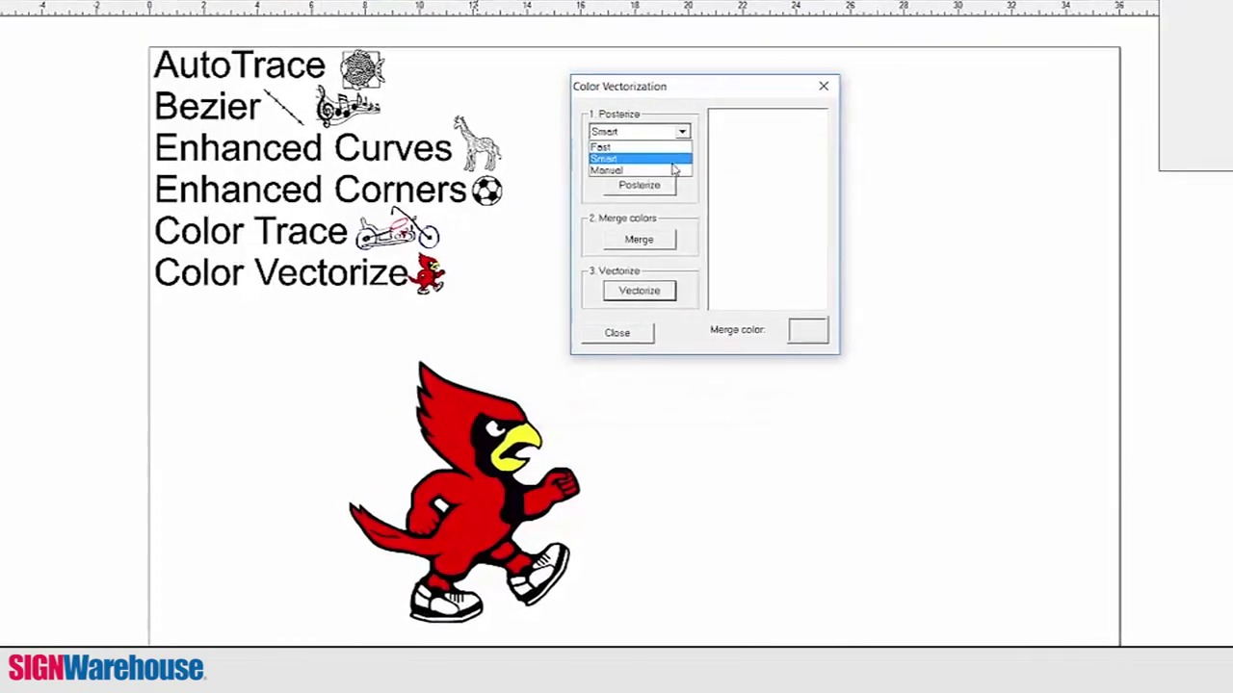
pyautogui.click(631, 200)
# Eyedrop the bird's reds, face black, eye white, beak yellow and body black.
pyautogui.click(487, 378)
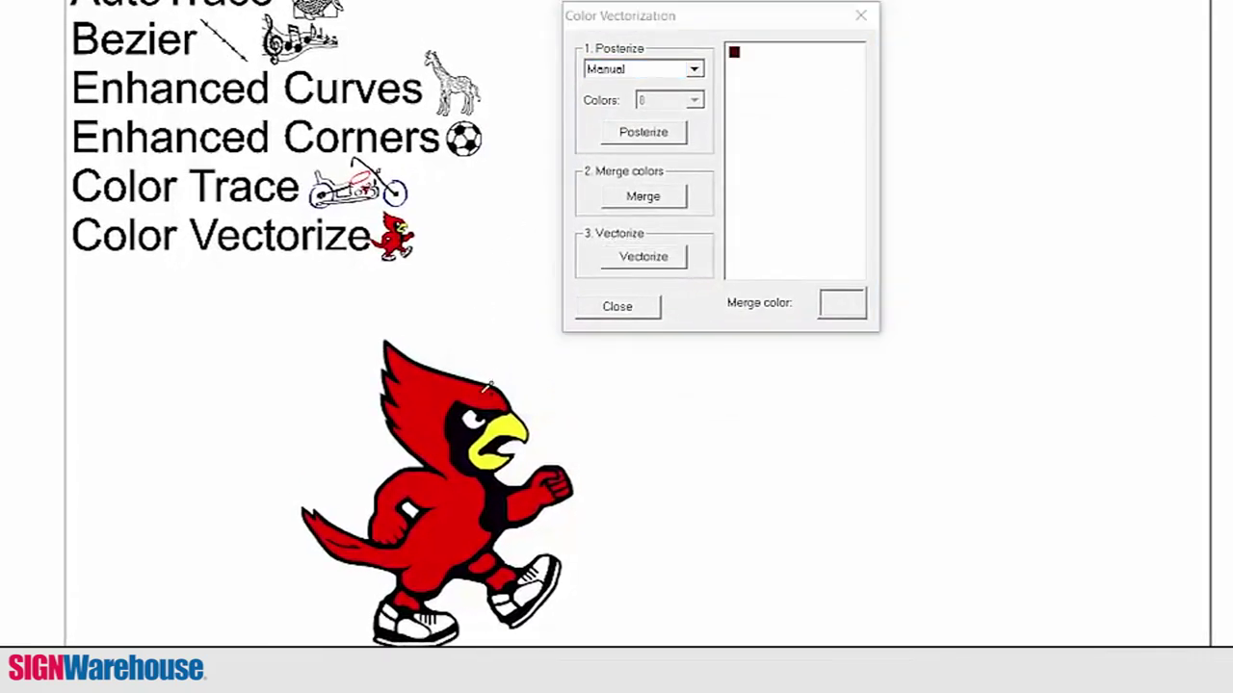
pyautogui.click(480, 380)
pyautogui.click(478, 393)
pyautogui.click(467, 422)
pyautogui.click(476, 412)
pyautogui.click(506, 421)
pyautogui.click(512, 583)
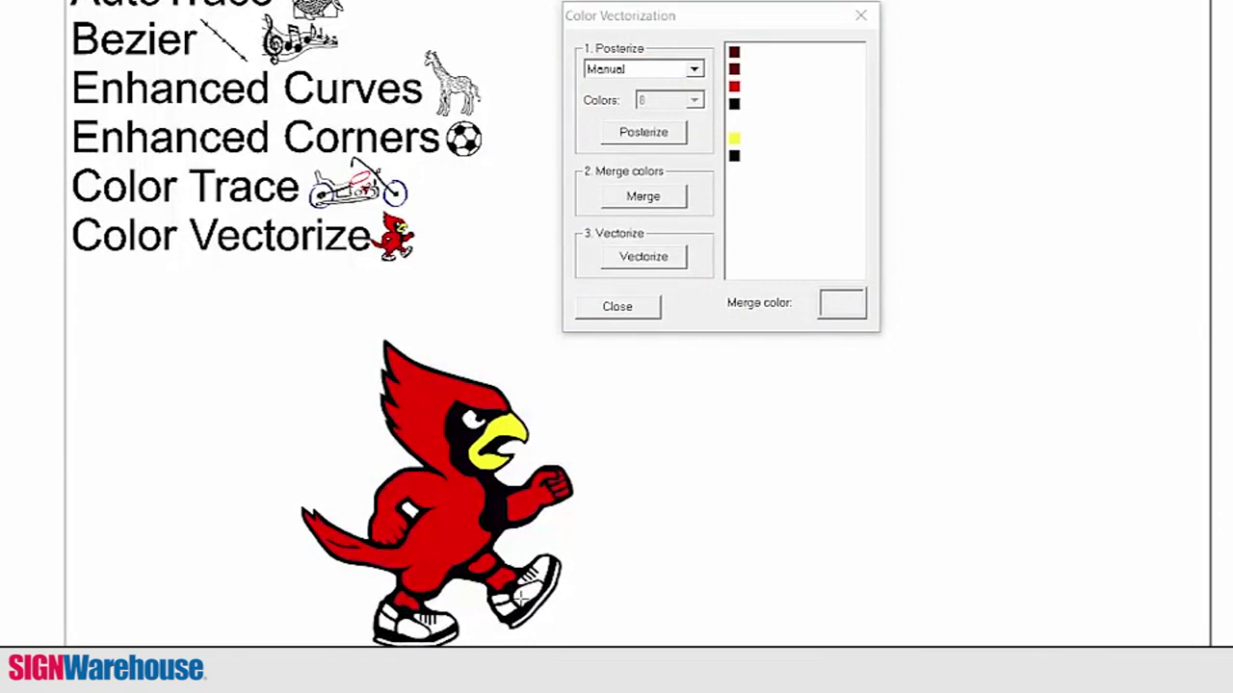
# Merge the duplicate red swatches into one and the two whites into one.
pyautogui.click(734, 54)
pyautogui.keyDown('ctrl'); pyautogui.click(735, 70); pyautogui.keyUp('ctrl')
pyautogui.keyDown('ctrl'); pyautogui.click(735, 104); pyautogui.keyUp('ctrl')
pyautogui.click(643, 196)
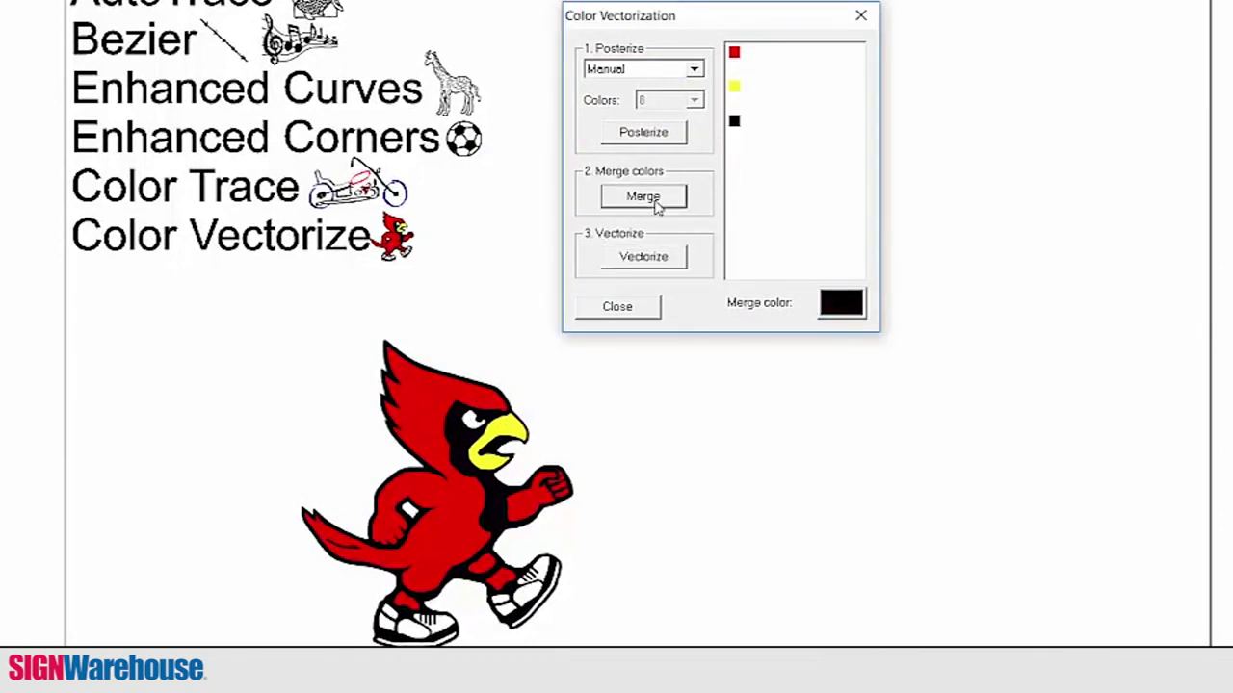
pyautogui.click(735, 69)
pyautogui.keyDown('ctrl'); pyautogui.click(734, 104); pyautogui.keyUp('ctrl')
pyautogui.click(658, 200)
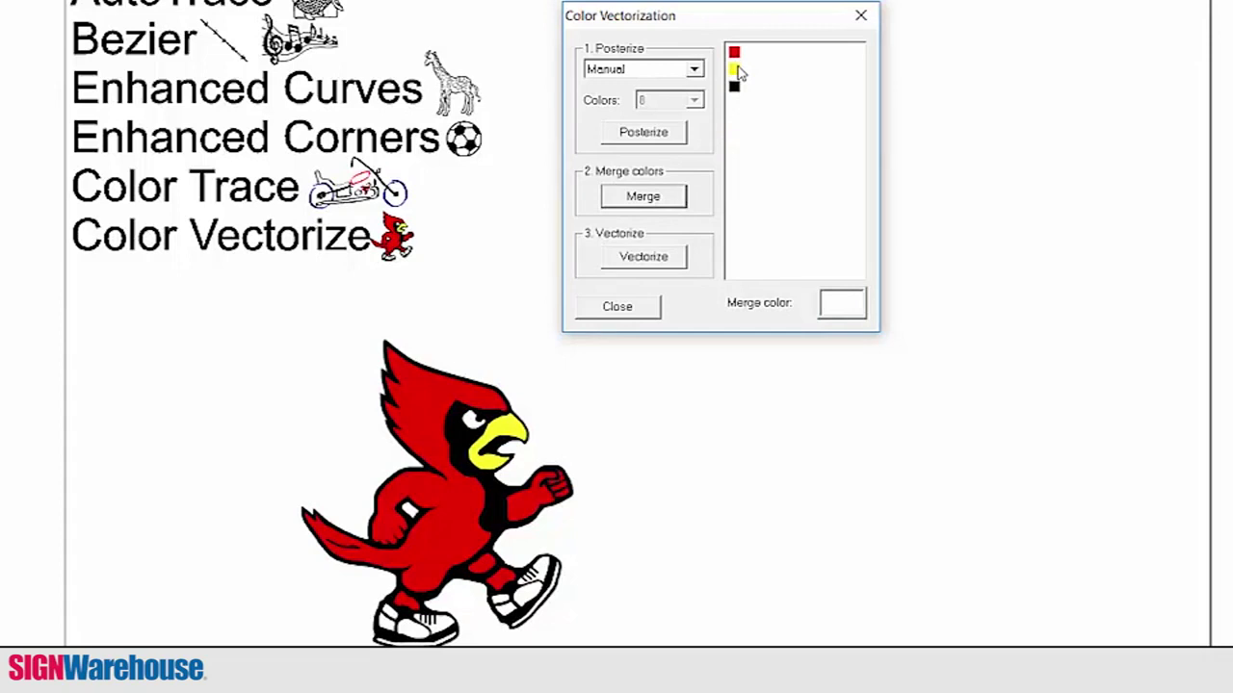
# Run Vectorize on the cardinal using the red, yellow and black palette.
pyautogui.click(671, 263)
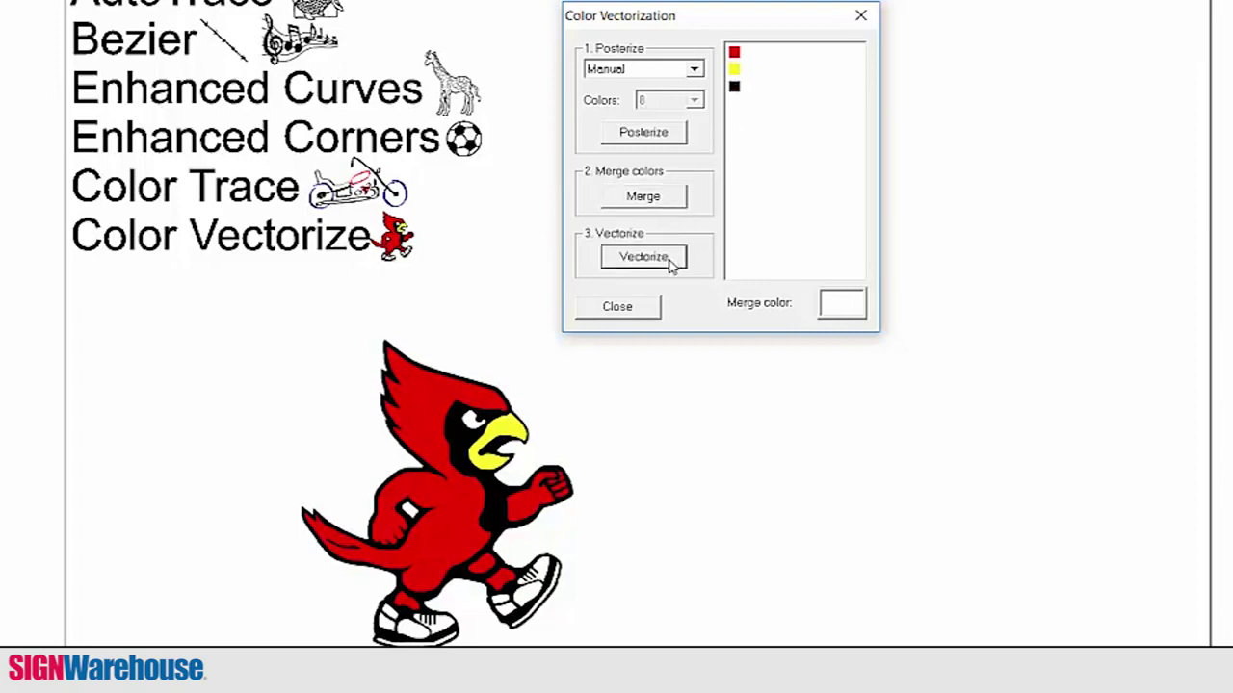